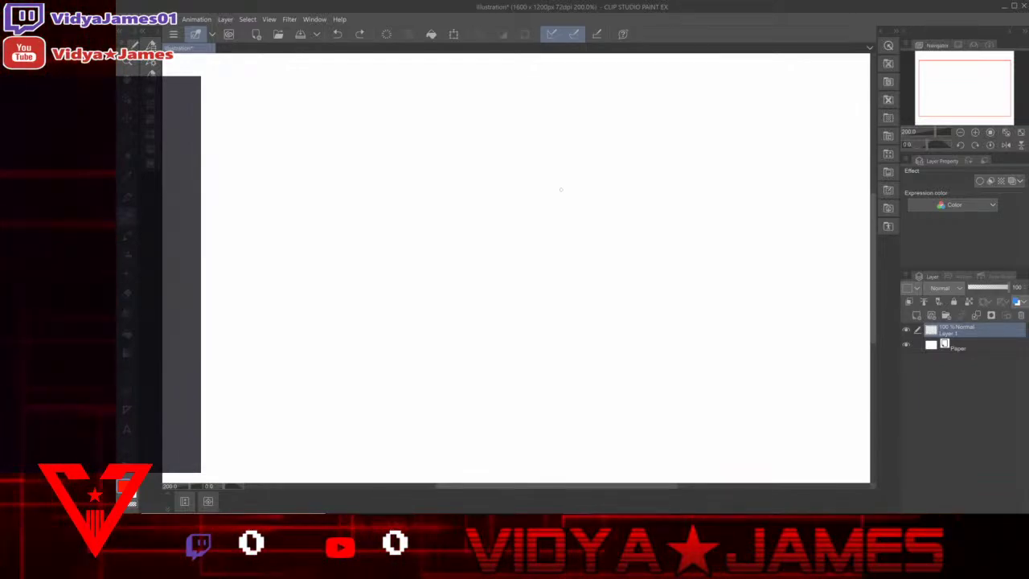
# Step: Sketch the face outline in red, from the forehead curve down the cheek to the pointed chin and along the jaw
pyautogui.moveTo(479, 170)
pyautogui.mouseDown()
pyautogui.moveTo(491, 123)
pyautogui.moveTo(475, 196)
pyautogui.mouseUp()
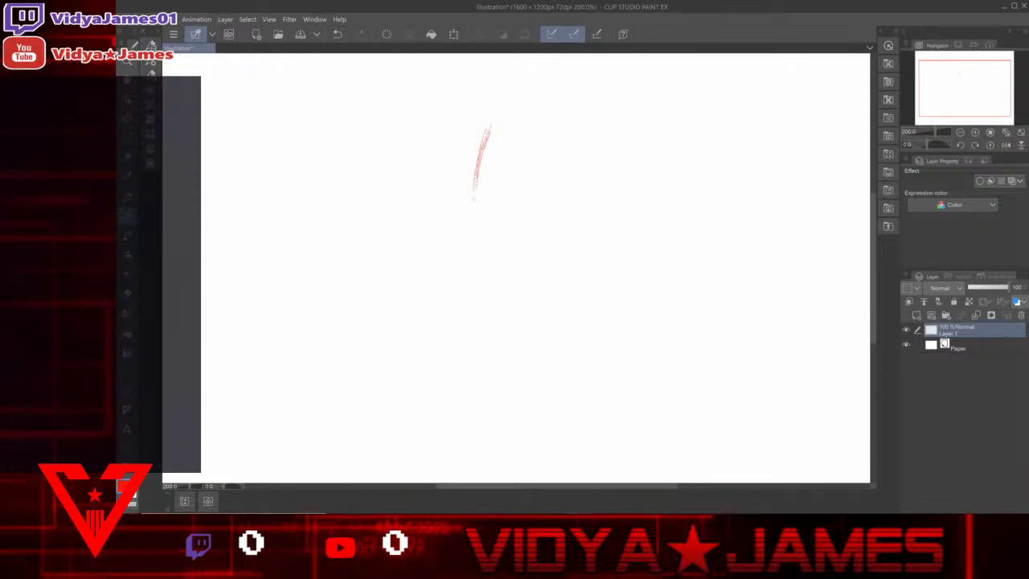
pyautogui.moveTo(488, 127)
pyautogui.mouseDown()
pyautogui.moveTo(475, 221)
pyautogui.moveTo(511, 284)
pyautogui.moveTo(504, 315)
pyautogui.moveTo(564, 370)
pyautogui.mouseUp()
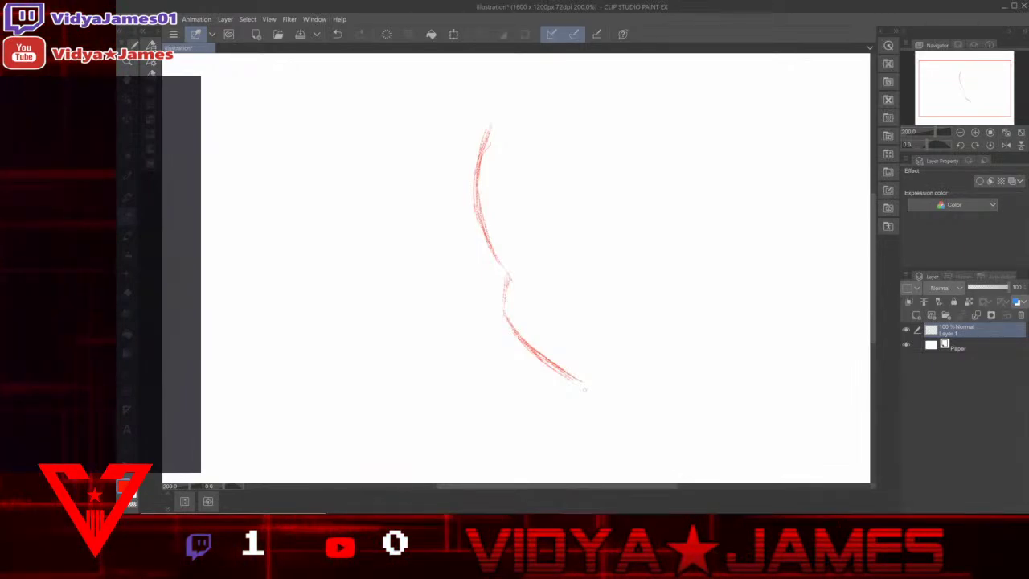
pyautogui.moveTo(619, 377); pyautogui.dragTo(701, 343)
pyautogui.moveTo(585, 383); pyautogui.dragTo(699, 345)
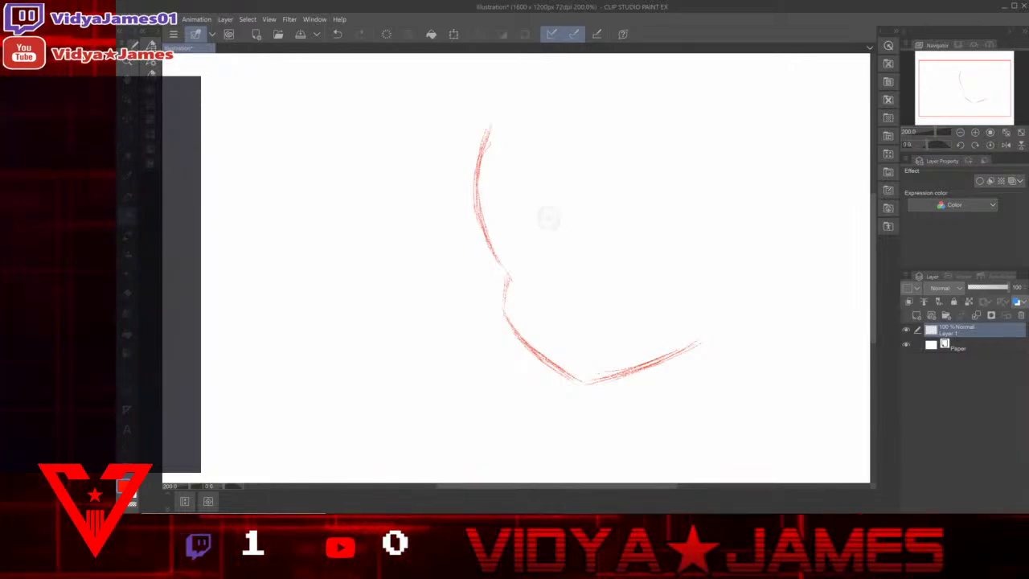
pyautogui.moveTo(619, 371); pyautogui.dragTo(716, 326)
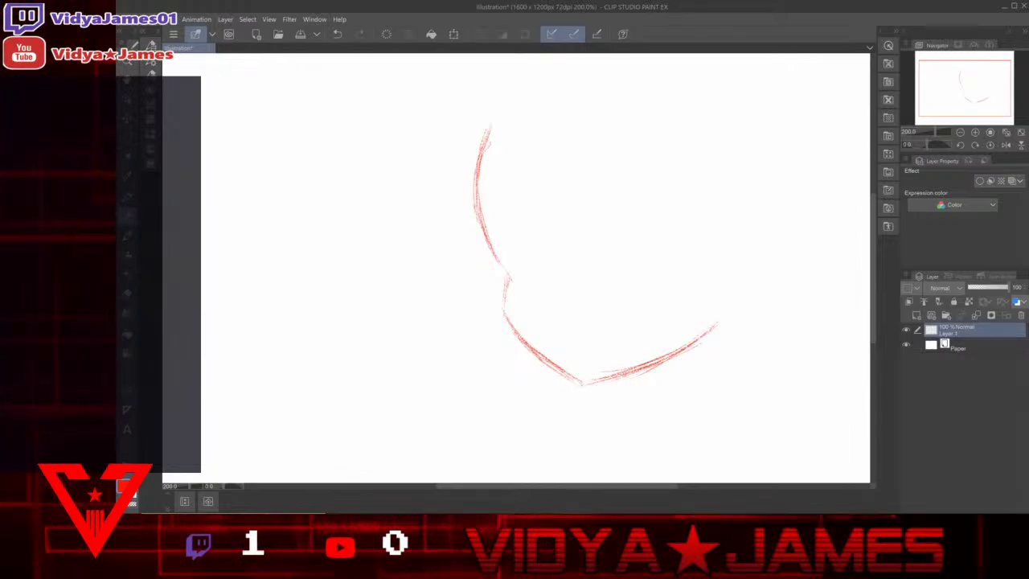
# Step: Sketch two short neck lines below the jaw, erasing the left one and redrawing it directly under the chin
pyautogui.moveTo(572, 377); pyautogui.dragTo(567, 413)
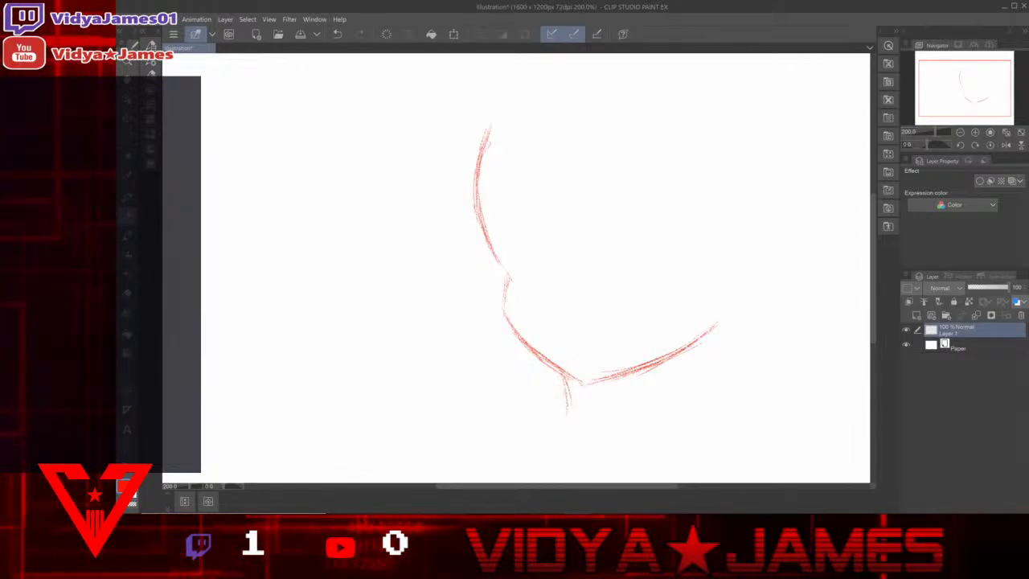
pyautogui.moveTo(693, 345); pyautogui.dragTo(693, 394)
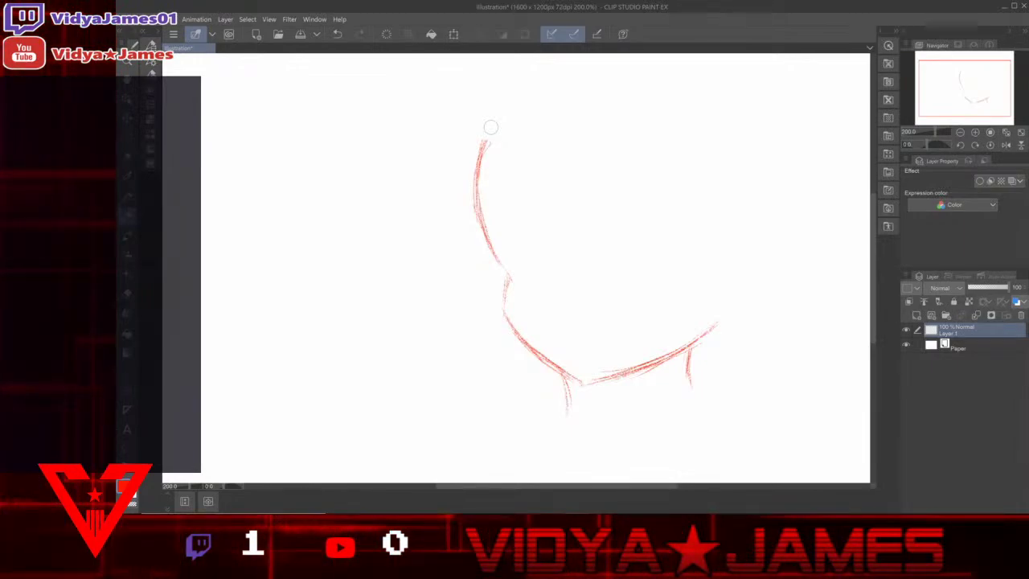
pyautogui.moveTo(567, 384); pyautogui.dragTo(563, 415)
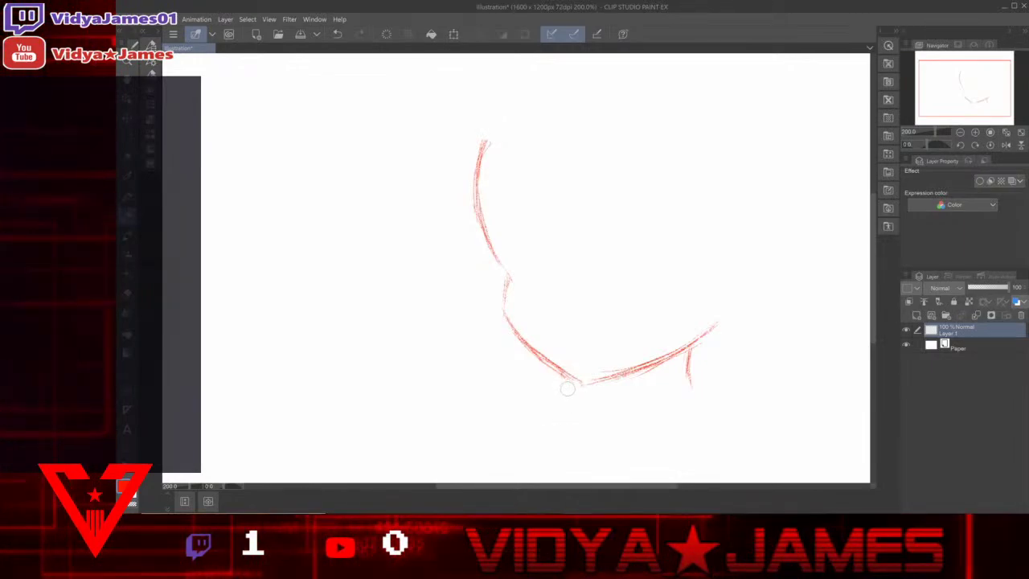
pyautogui.moveTo(585, 384); pyautogui.dragTo(586, 410)
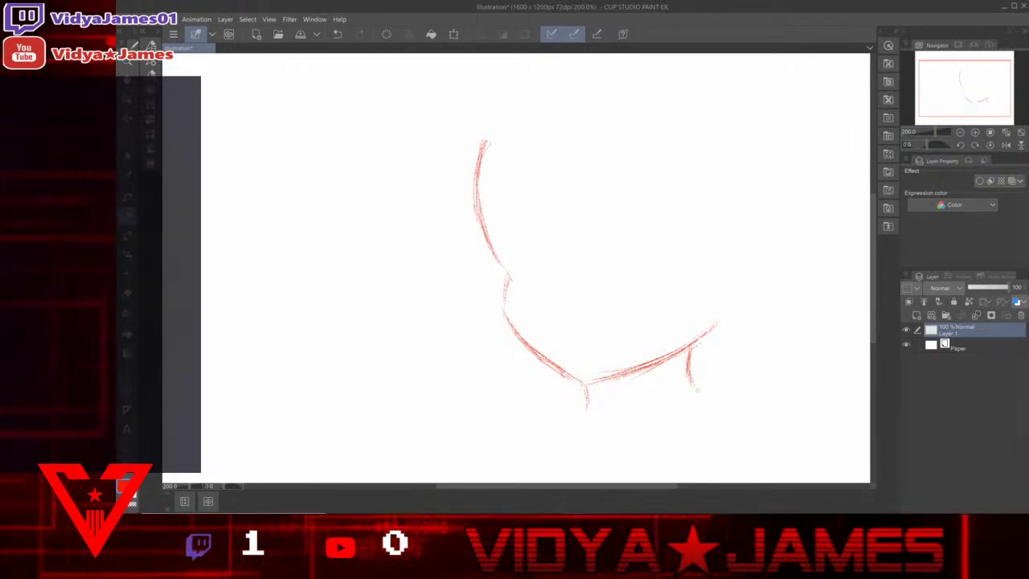
# Step: Extend the jawline upward on the right and redraw the forehead contour as a taller curve
pyautogui.moveTo(693, 345); pyautogui.dragTo(725, 314)
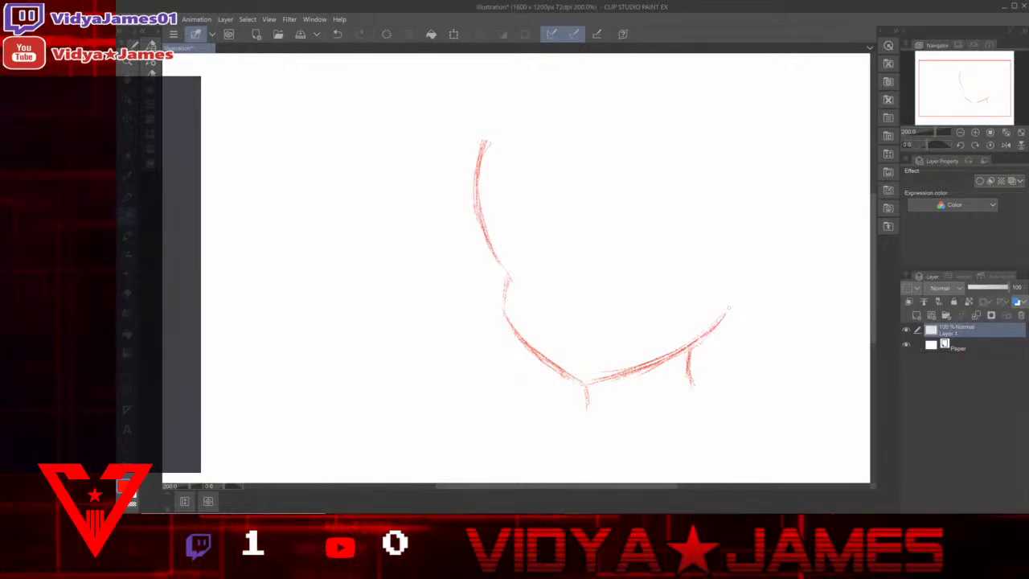
pyautogui.moveTo(484, 141); pyautogui.dragTo(481, 182)
pyautogui.moveTo(497, 105); pyautogui.dragTo(481, 168)
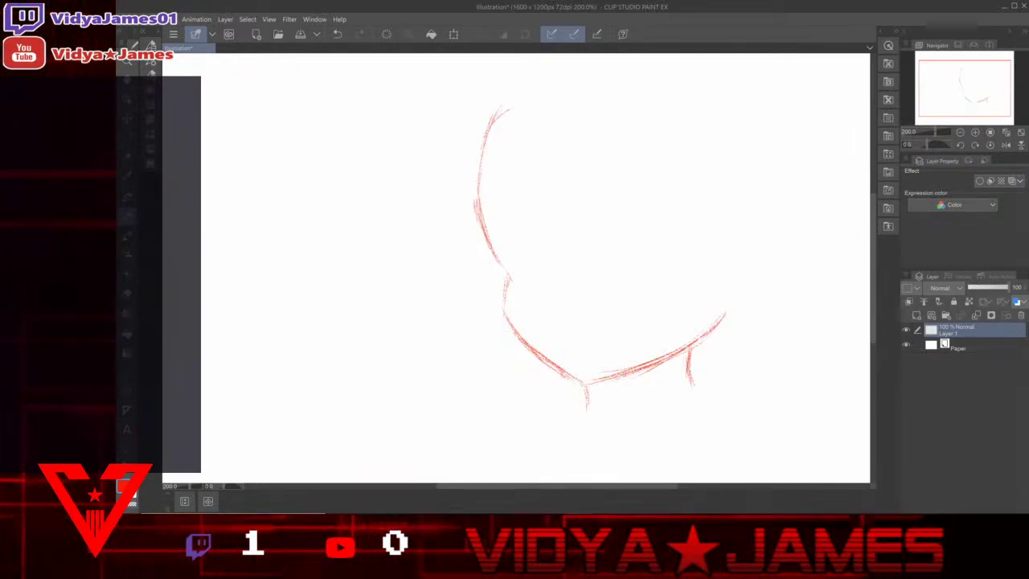
# Step: Sketch the flaring outer hair curves on both sides of the face, curling the left one inward at its end
pyautogui.moveTo(471, 185); pyautogui.dragTo(396, 258)
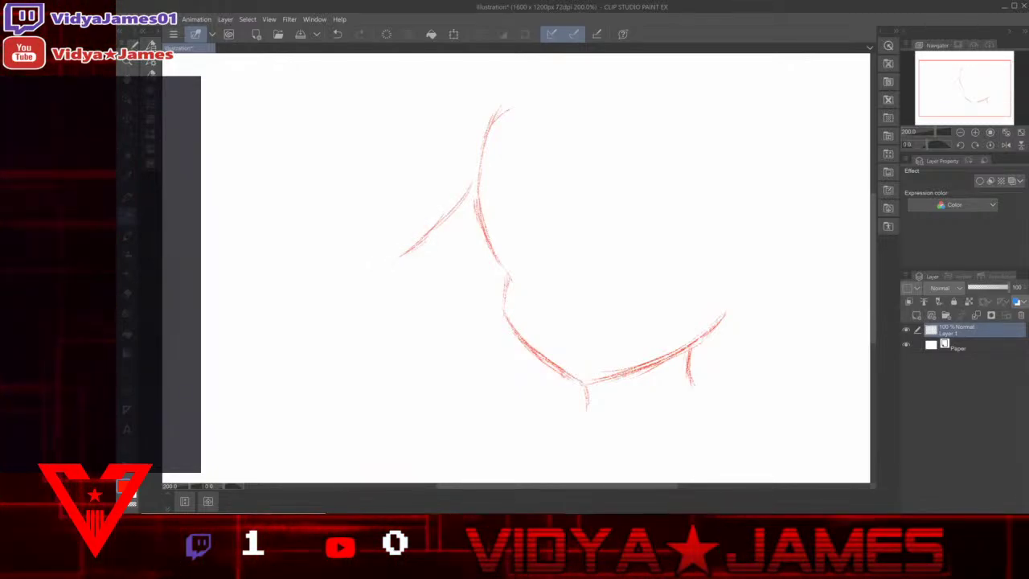
pyautogui.moveTo(372, 270)
pyautogui.mouseDown()
pyautogui.moveTo(343, 345)
pyautogui.moveTo(413, 338)
pyautogui.mouseUp()
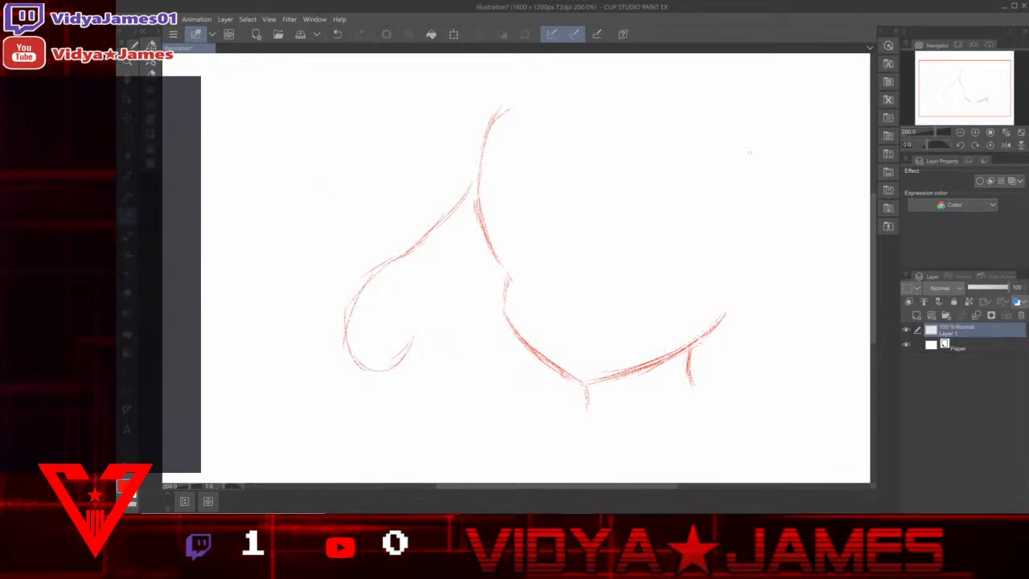
pyautogui.moveTo(783, 219)
pyautogui.mouseDown()
pyautogui.moveTo(804, 247)
pyautogui.moveTo(822, 246)
pyautogui.moveTo(858, 299)
pyautogui.moveTo(846, 287)
pyautogui.moveTo(860, 312)
pyautogui.moveTo(838, 372)
pyautogui.mouseUp()
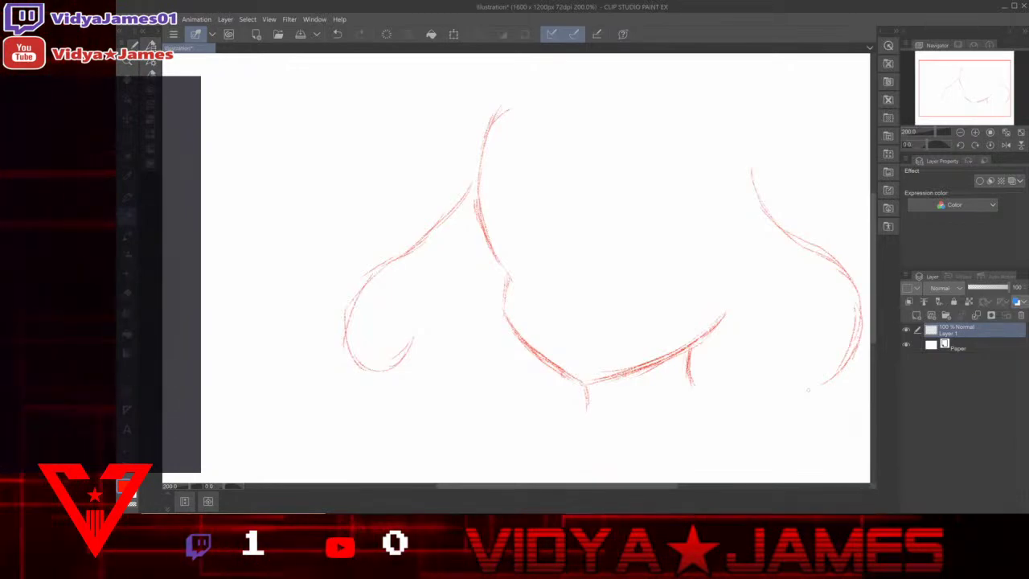
# Step: Erase the forehead contour and sketch a long, curved hair lock tapering to a point on the right side of the face
pyautogui.press('e')
pyautogui.moveTo(506, 109)
pyautogui.mouseDown()
pyautogui.moveTo(481, 165)
pyautogui.moveTo(487, 194)
pyautogui.mouseUp()
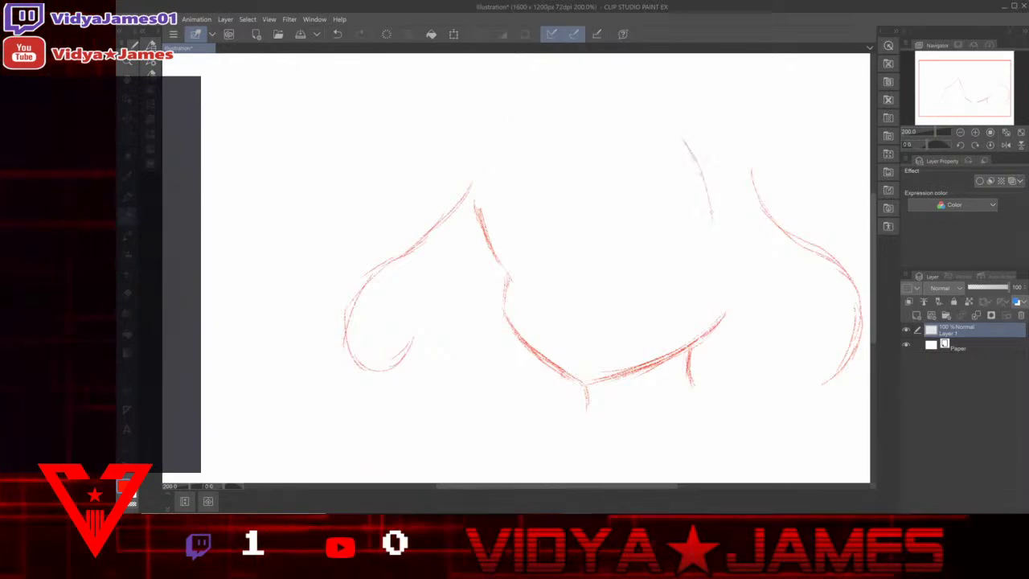
pyautogui.moveTo(712, 233); pyautogui.dragTo(718, 356)
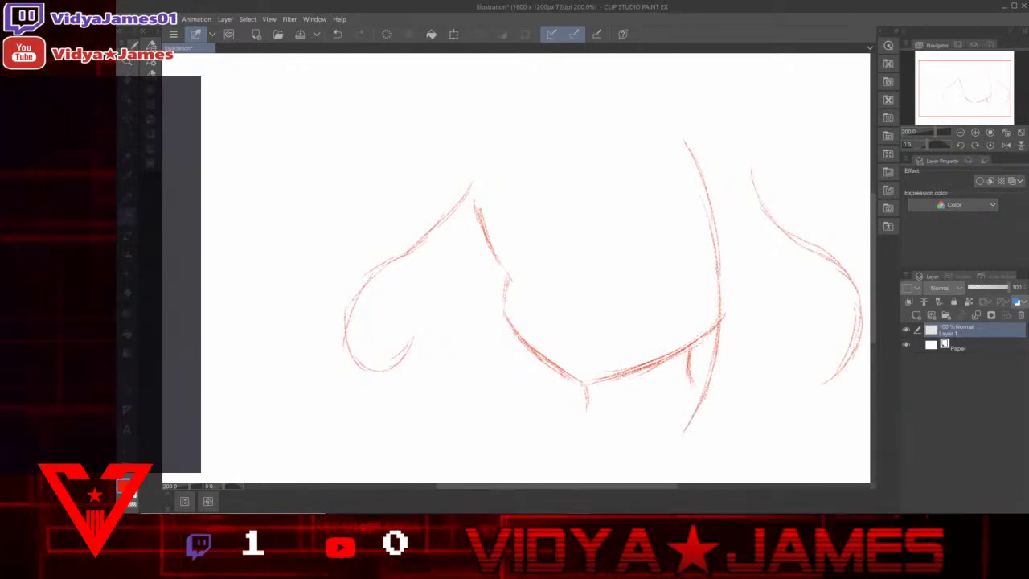
pyautogui.moveTo(718, 330); pyautogui.dragTo(672, 455)
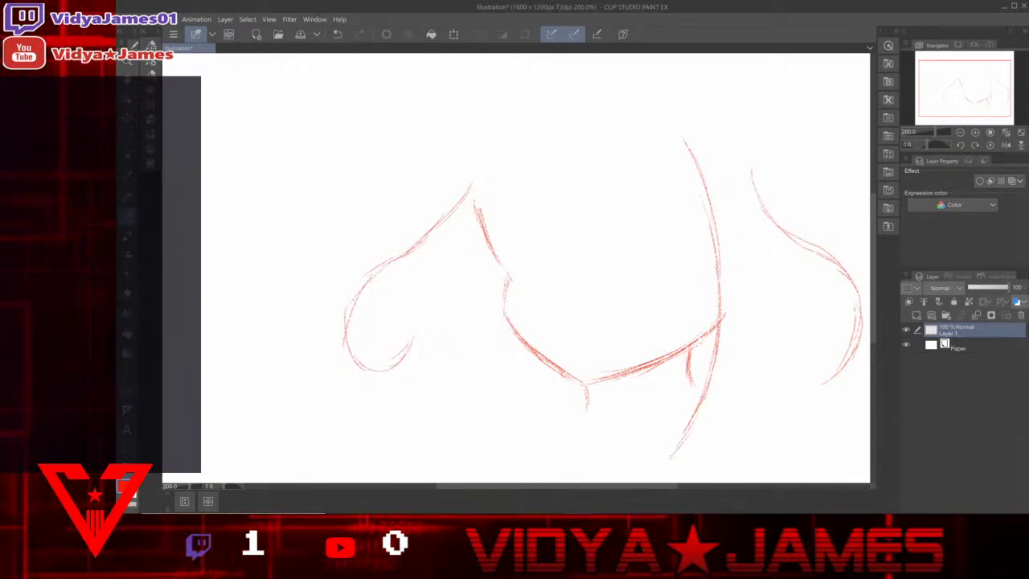
pyautogui.moveTo(731, 130)
pyautogui.mouseDown()
pyautogui.moveTo(754, 220)
pyautogui.moveTo(753, 298)
pyautogui.mouseUp()
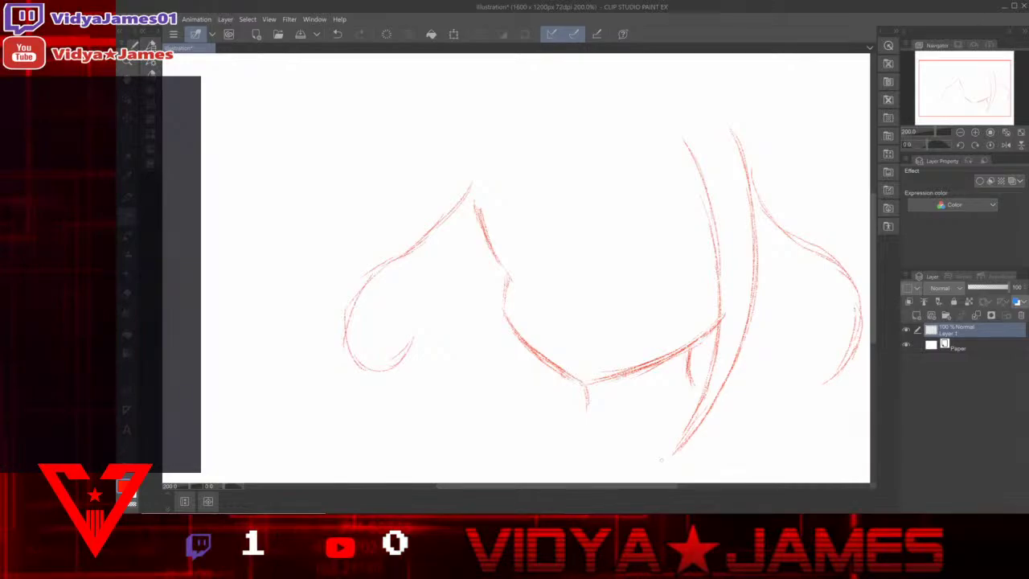
# Step: Erase the upper end of the left face line and sketch a matching long, tapered hair lock on the left side
pyautogui.moveTo(484, 230); pyautogui.dragTo(481, 203)
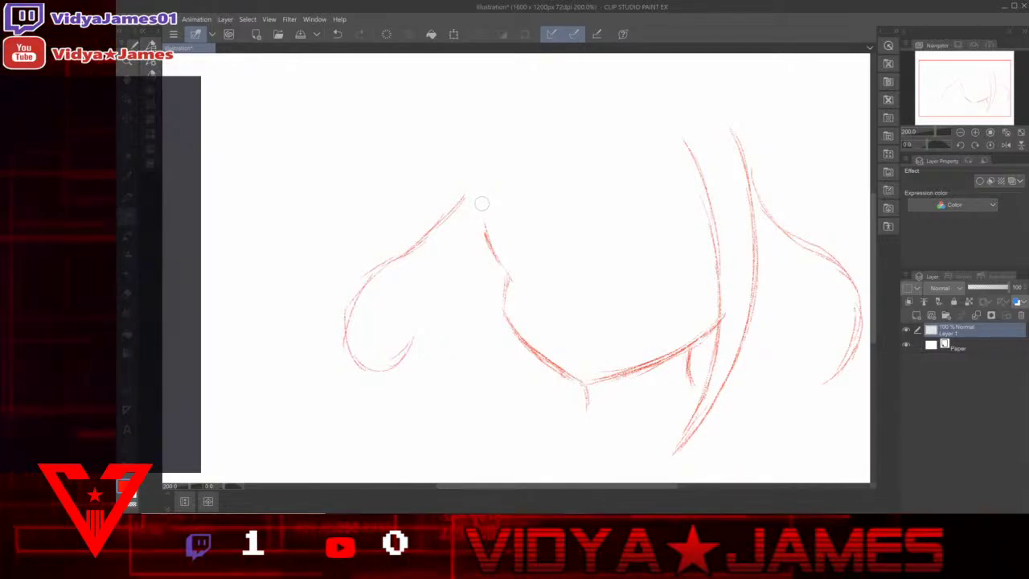
pyautogui.moveTo(511, 145); pyautogui.dragTo(484, 233)
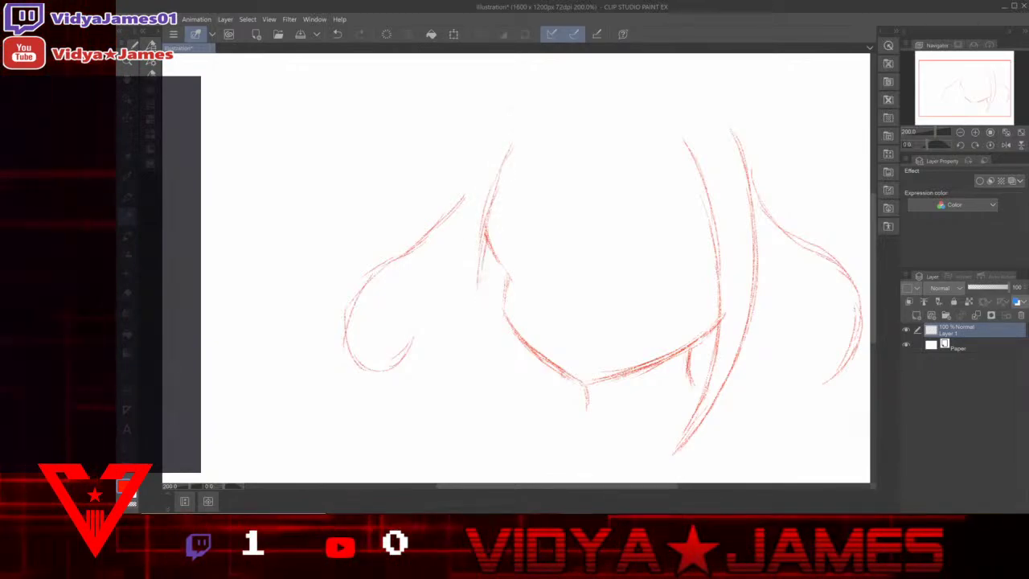
pyautogui.moveTo(478, 287)
pyautogui.mouseDown()
pyautogui.moveTo(475, 365)
pyautogui.moveTo(500, 433)
pyautogui.mouseUp()
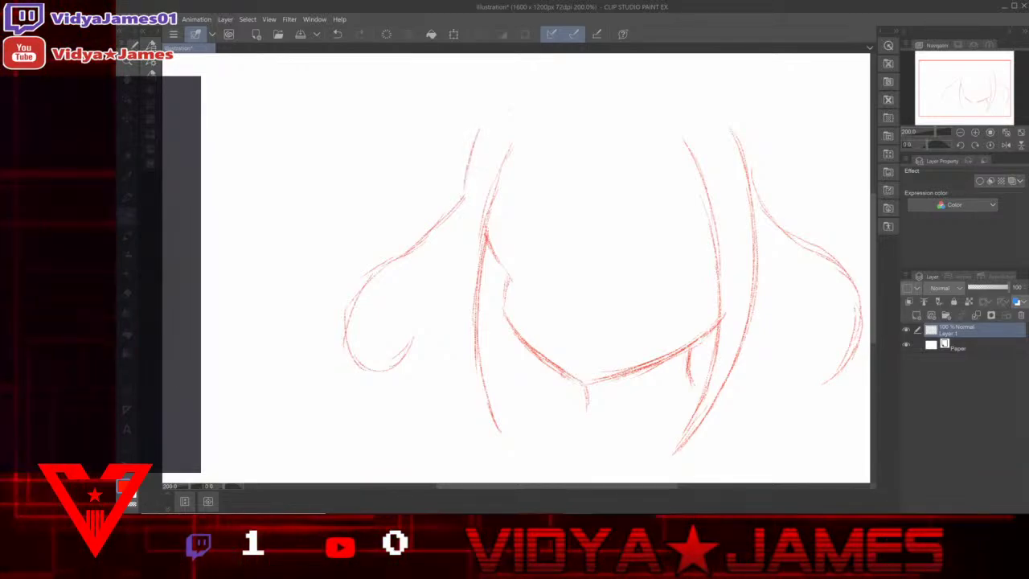
pyautogui.moveTo(463, 193); pyautogui.dragTo(453, 270)
pyautogui.moveTo(455, 223); pyautogui.dragTo(460, 314)
pyautogui.moveTo(457, 278); pyautogui.dragTo(471, 367)
pyautogui.moveTo(459, 296); pyautogui.dragTo(476, 376)
pyautogui.moveTo(466, 336); pyautogui.dragTo(489, 422)
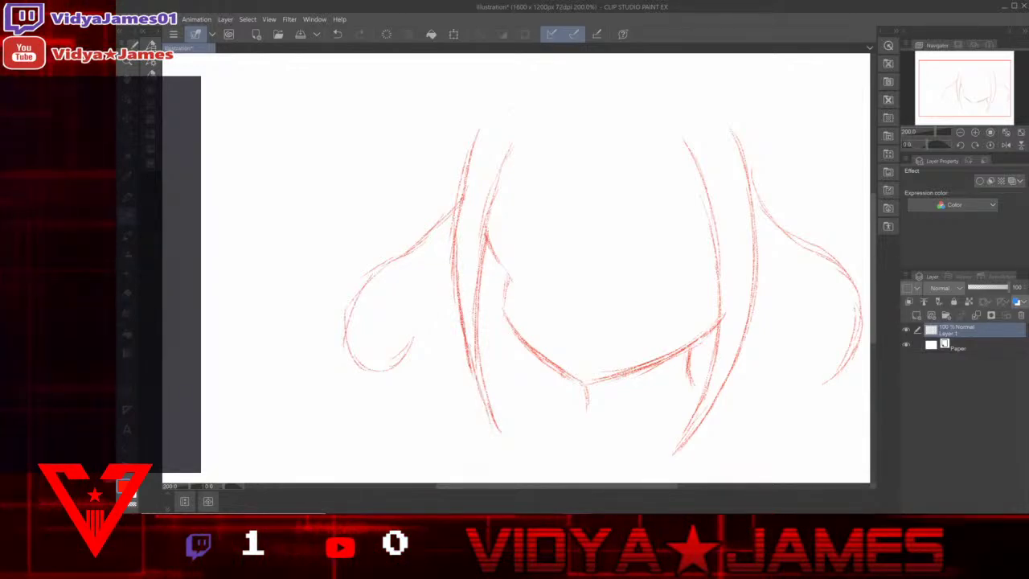
pyautogui.moveTo(472, 363); pyautogui.dragTo(500, 431)
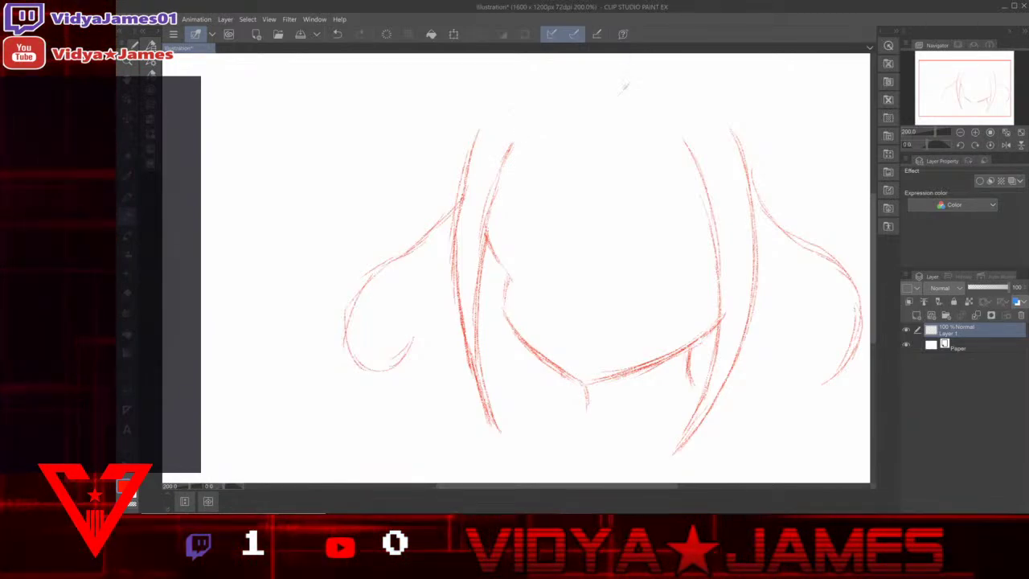
# Step: Sketch a looping hair curl on top of the head and two four-pointed star ornaments beneath it
pyautogui.moveTo(620, 93); pyautogui.dragTo(633, 69)
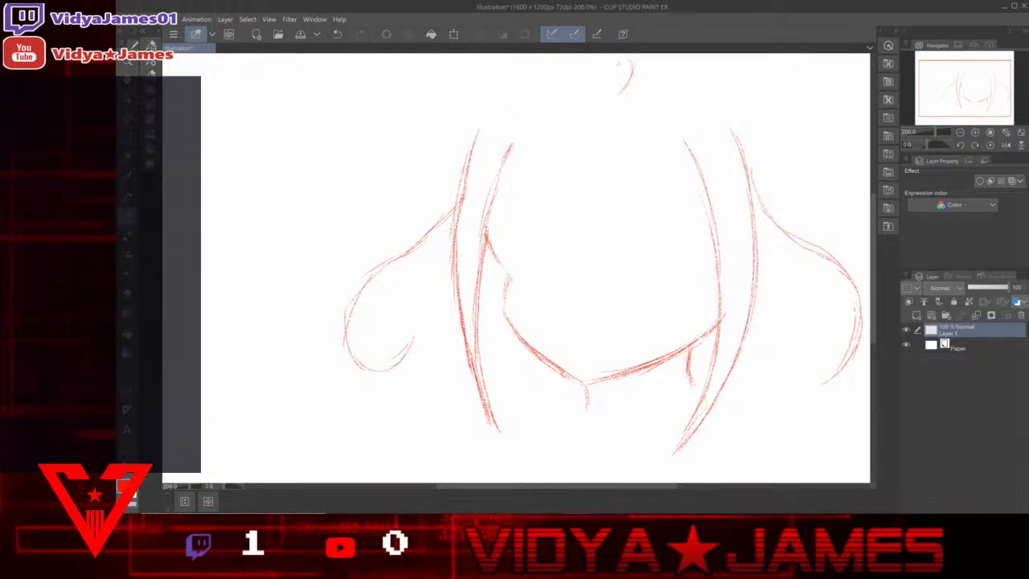
pyautogui.moveTo(555, 56); pyautogui.dragTo(627, 55)
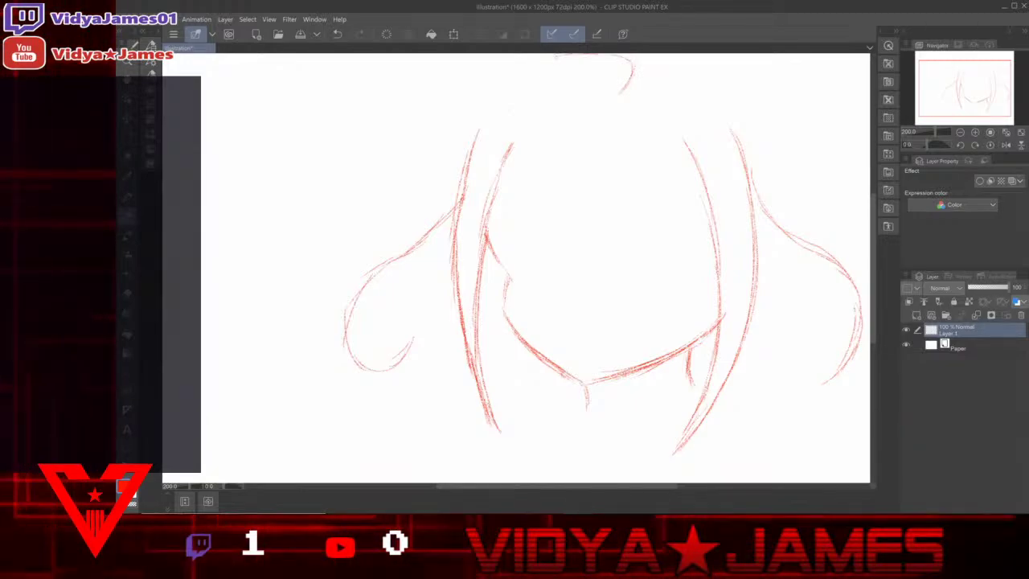
pyautogui.moveTo(563, 58)
pyautogui.mouseDown()
pyautogui.moveTo(513, 87)
pyautogui.moveTo(547, 96)
pyautogui.mouseUp()
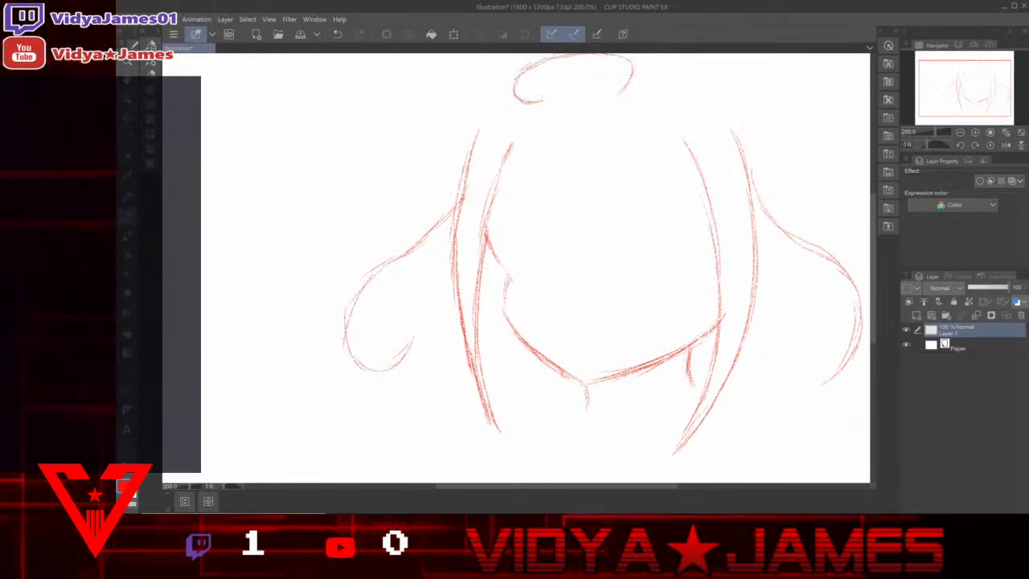
pyautogui.moveTo(555, 65); pyautogui.dragTo(609, 81)
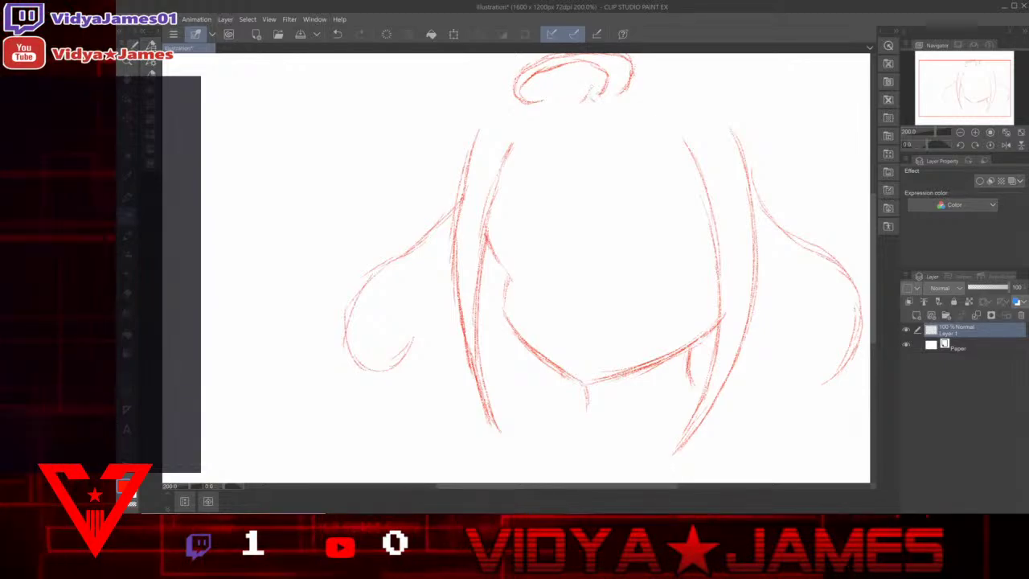
pyautogui.moveTo(593, 107); pyautogui.dragTo(588, 115)
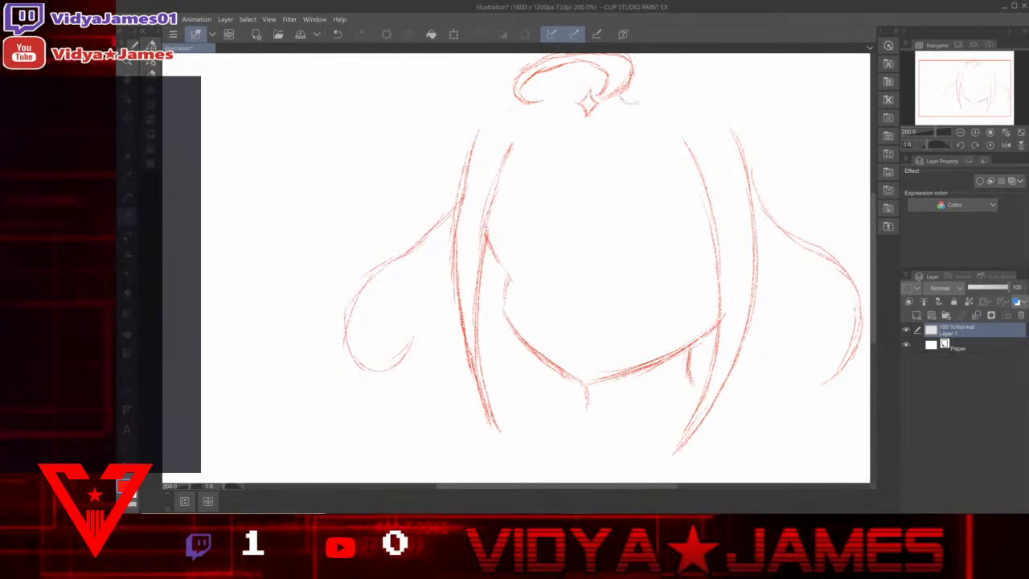
pyautogui.moveTo(619, 87)
pyautogui.mouseDown()
pyautogui.moveTo(634, 106)
pyautogui.moveTo(616, 125)
pyautogui.mouseUp()
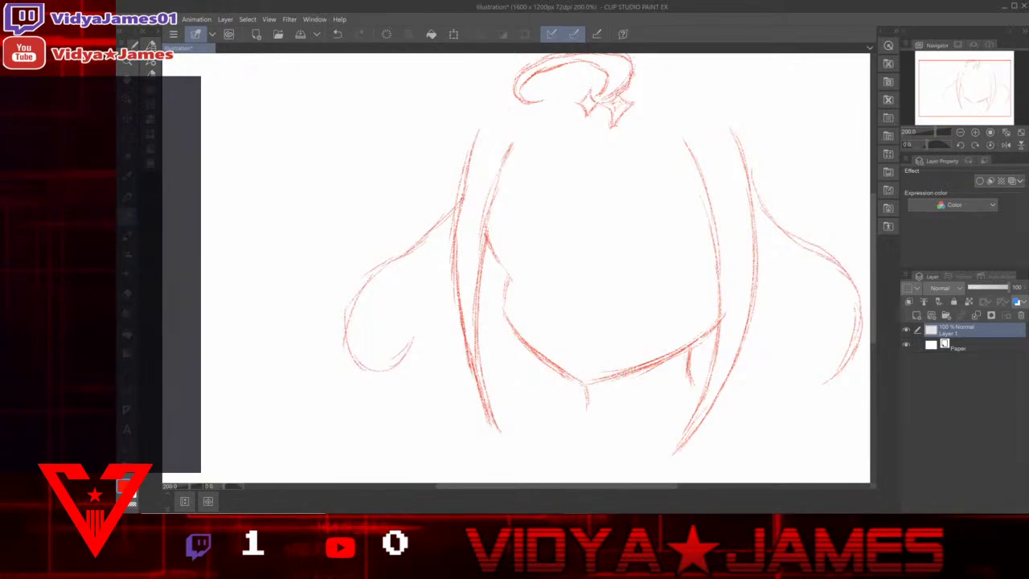
# Step: Sketch the crown contours joining the top curl to both side locks, and a curved band across the hairline
pyautogui.moveTo(515, 102); pyautogui.dragTo(468, 136)
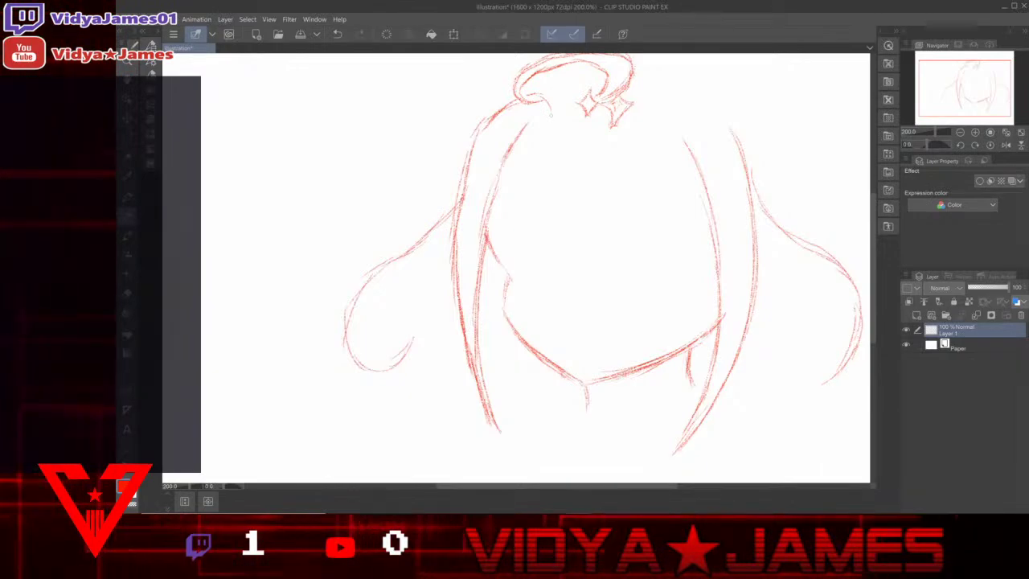
pyautogui.moveTo(675, 127); pyautogui.dragTo(531, 123)
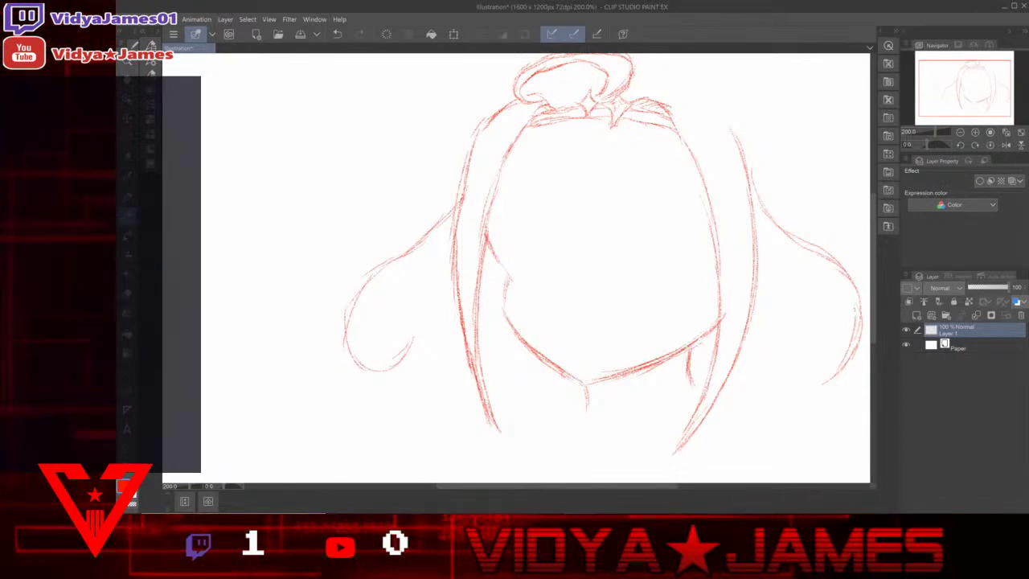
pyautogui.moveTo(631, 94); pyautogui.dragTo(701, 105)
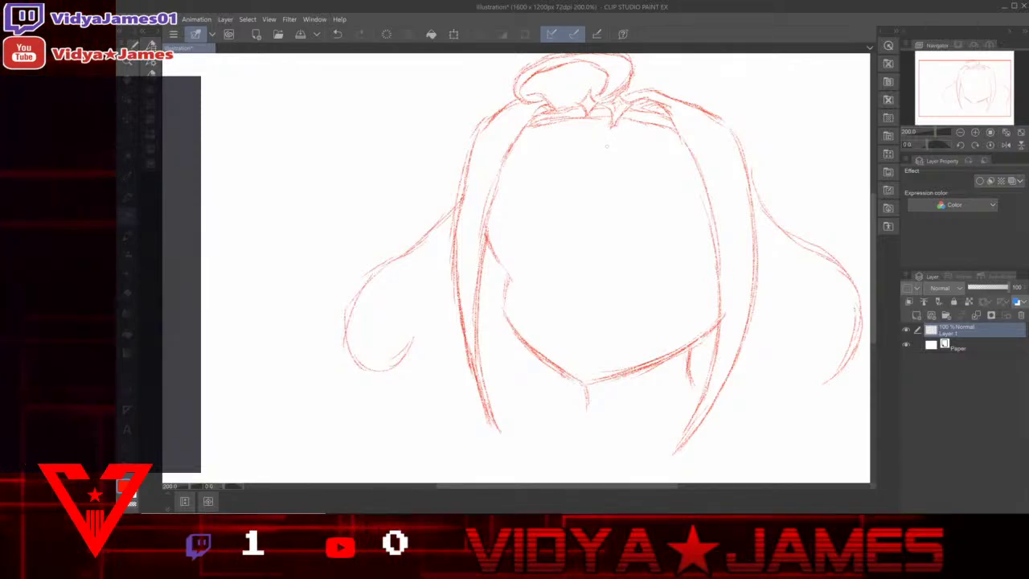
# Step: Sketch the narrow central bangs strand below the star ornaments and a short lower bangs edge extending right from its tip
pyautogui.moveTo(604, 119); pyautogui.dragTo(603, 215)
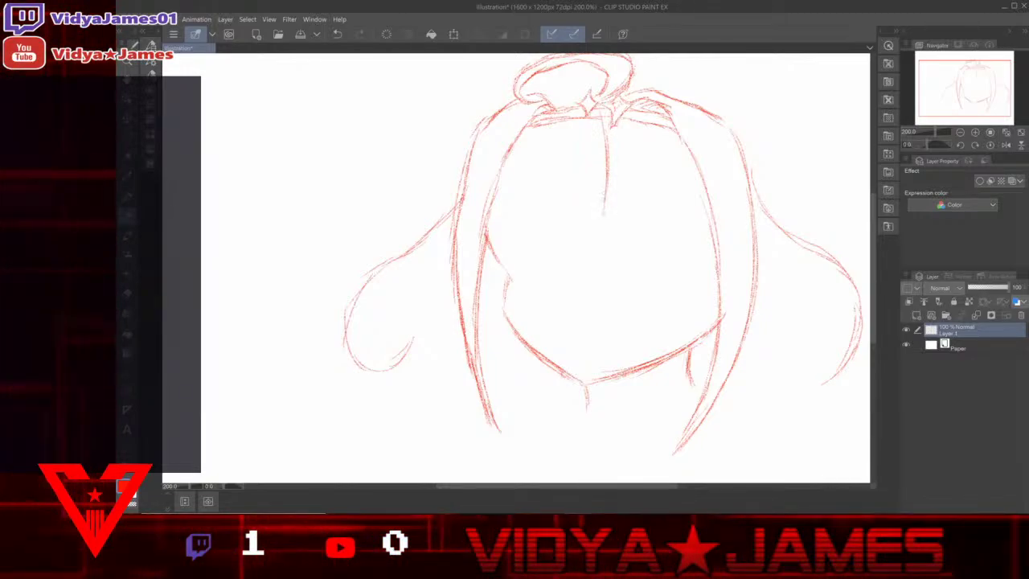
pyautogui.moveTo(606, 160); pyautogui.dragTo(604, 217)
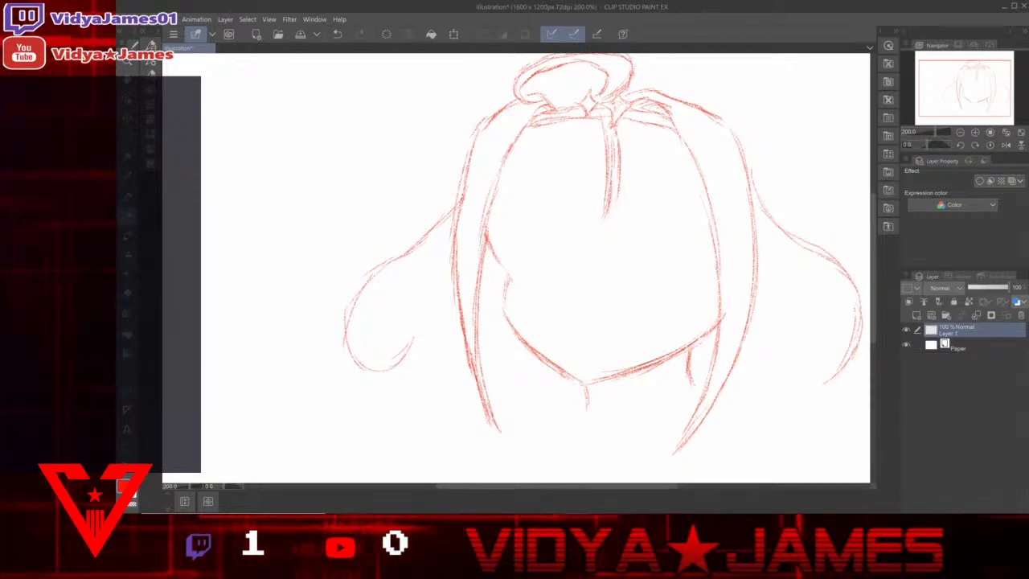
pyautogui.moveTo(613, 132); pyautogui.dragTo(617, 205)
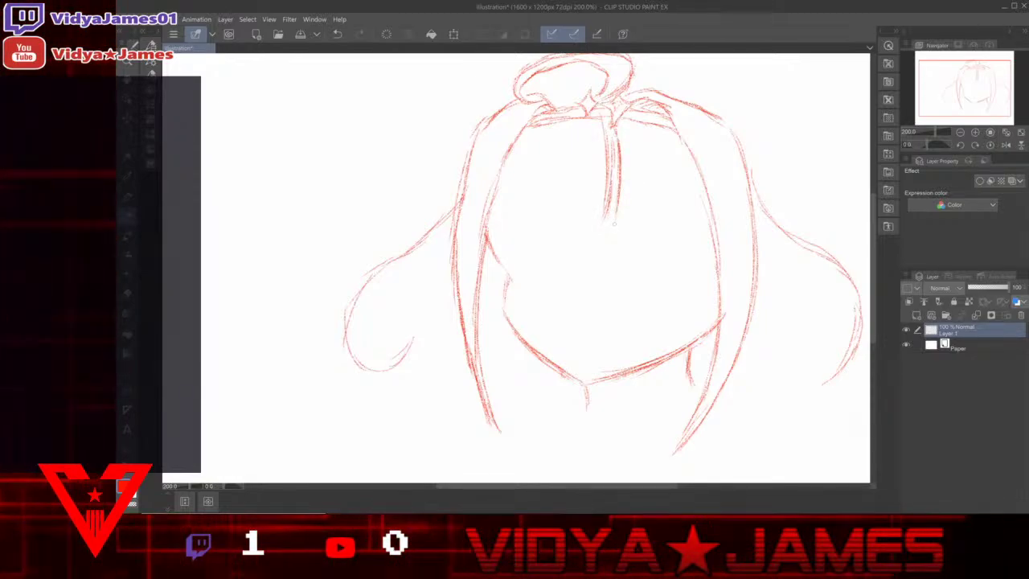
pyautogui.moveTo(615, 219); pyautogui.dragTo(661, 193)
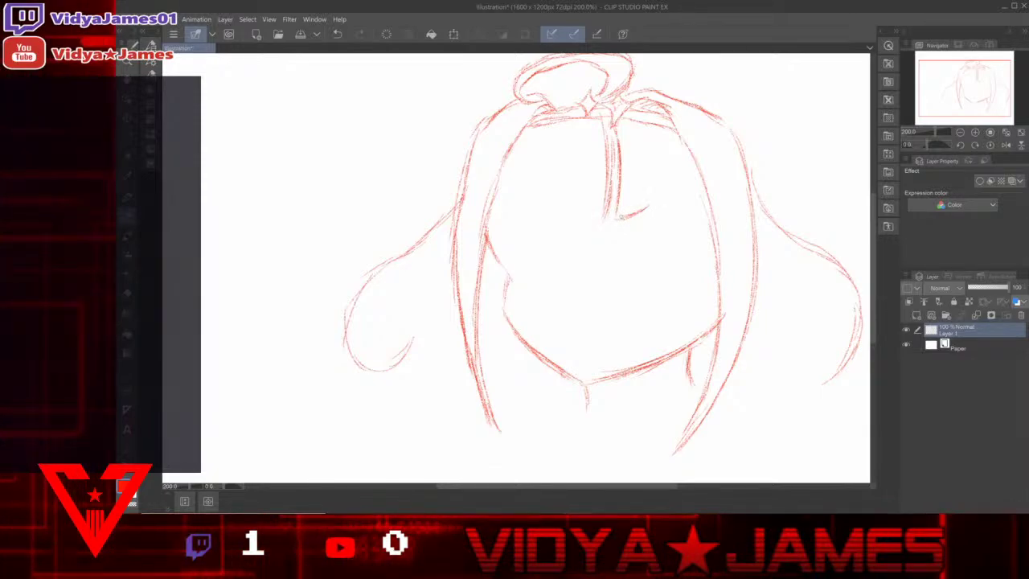
pyautogui.hotkey('ctrl', 'z')
pyautogui.moveTo(615, 217); pyautogui.dragTo(653, 211)
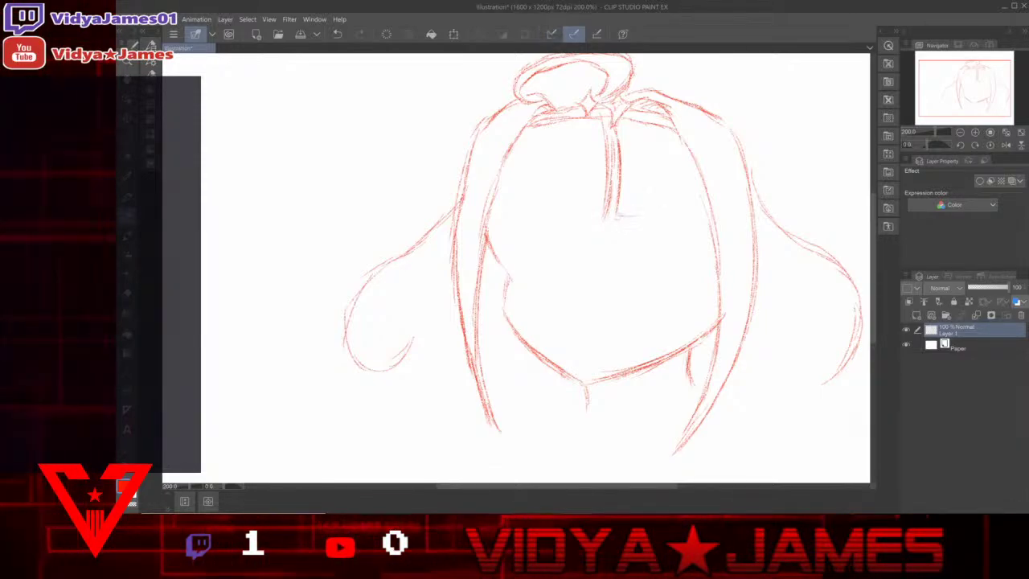
# Step: Sketch the strand divisions of the right bangs and extend their blunt lower edge to the right side lock
pyautogui.moveTo(653, 142); pyautogui.dragTo(649, 210)
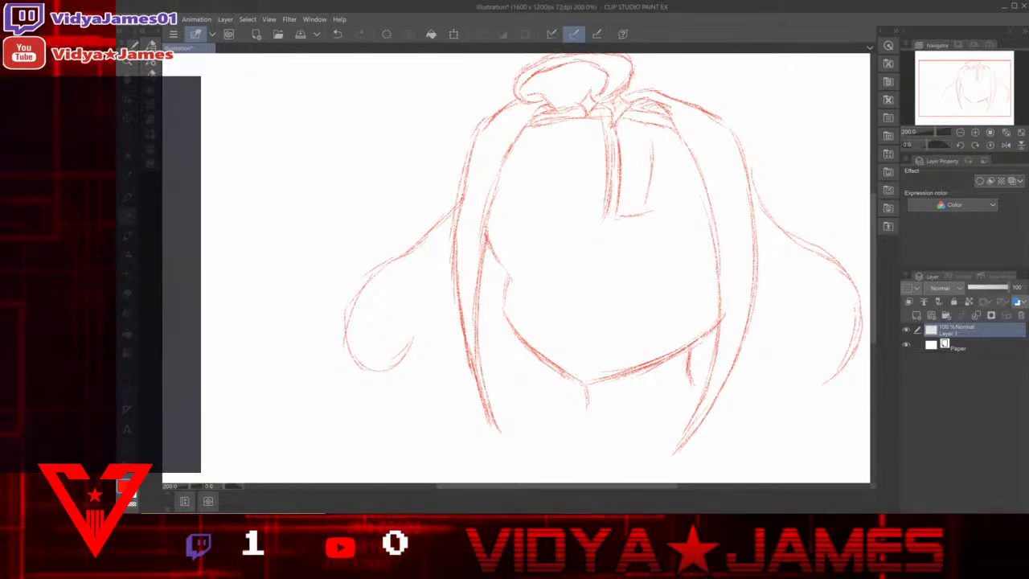
pyautogui.moveTo(653, 165); pyautogui.dragTo(644, 214)
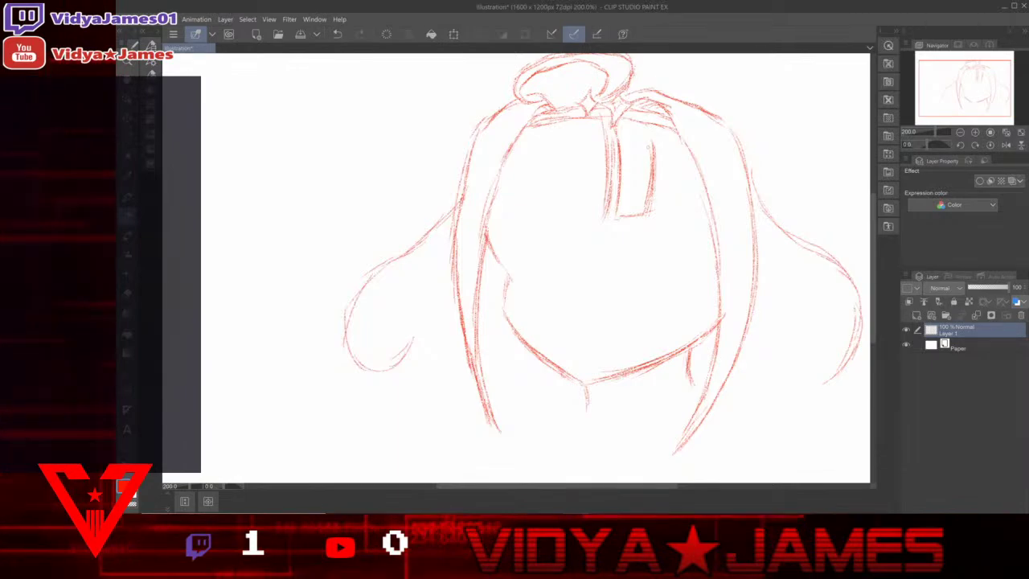
pyautogui.moveTo(653, 144)
pyautogui.mouseDown()
pyautogui.moveTo(655, 216)
pyautogui.moveTo(692, 206)
pyautogui.mouseUp()
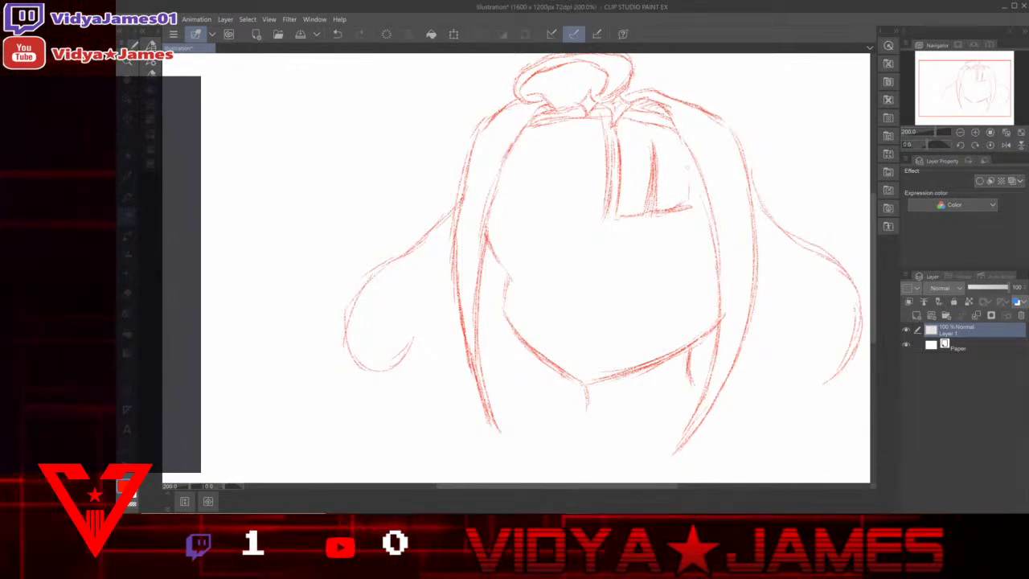
pyautogui.moveTo(680, 149); pyautogui.dragTo(688, 211)
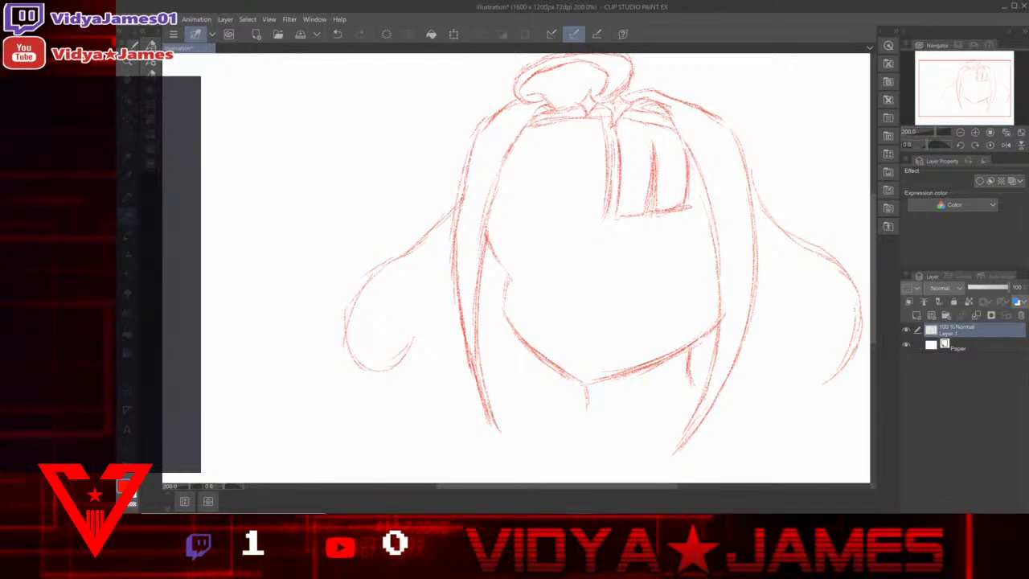
pyautogui.moveTo(692, 148)
pyautogui.mouseDown()
pyautogui.moveTo(688, 204)
pyautogui.moveTo(705, 201)
pyautogui.mouseUp()
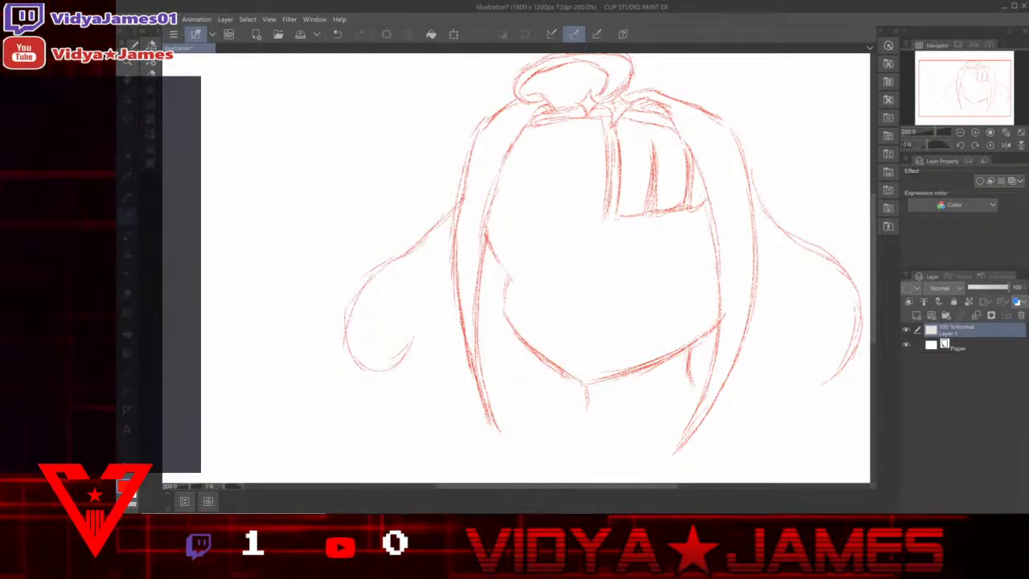
# Step: Sketch the left bangs as separate vertical strands with a blunt lower edge reaching the left side lock
pyautogui.moveTo(591, 121); pyautogui.dragTo(577, 196)
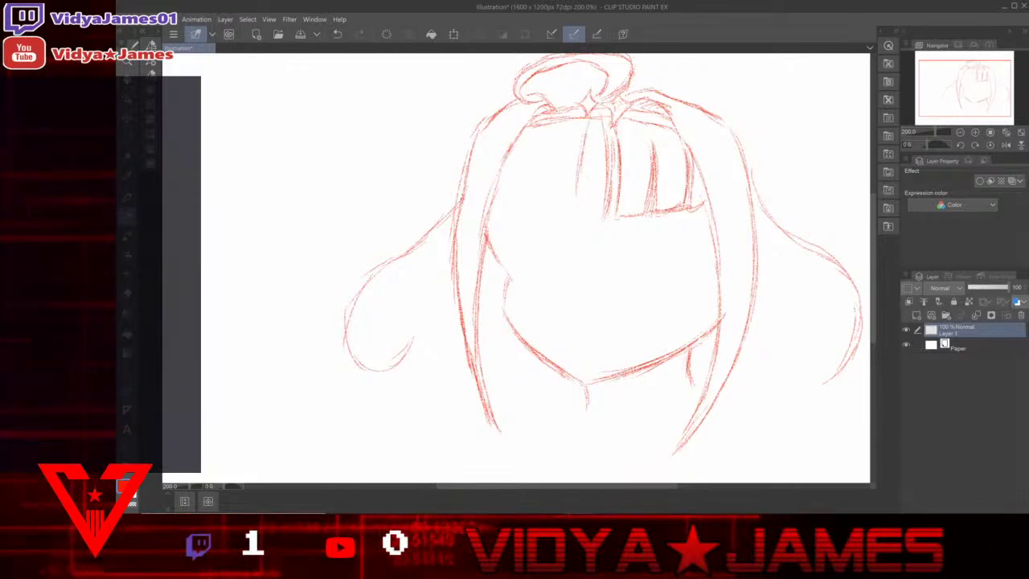
pyautogui.moveTo(590, 121); pyautogui.dragTo(578, 198)
pyautogui.moveTo(578, 161)
pyautogui.mouseDown()
pyautogui.moveTo(580, 225)
pyautogui.moveTo(584, 218)
pyautogui.mouseUp()
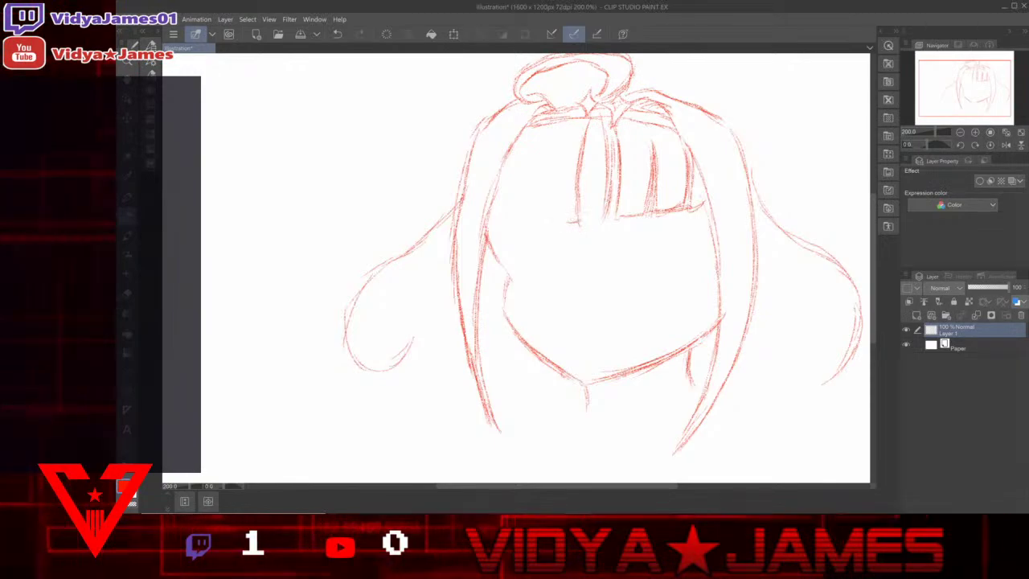
pyautogui.moveTo(562, 157); pyautogui.dragTo(569, 220)
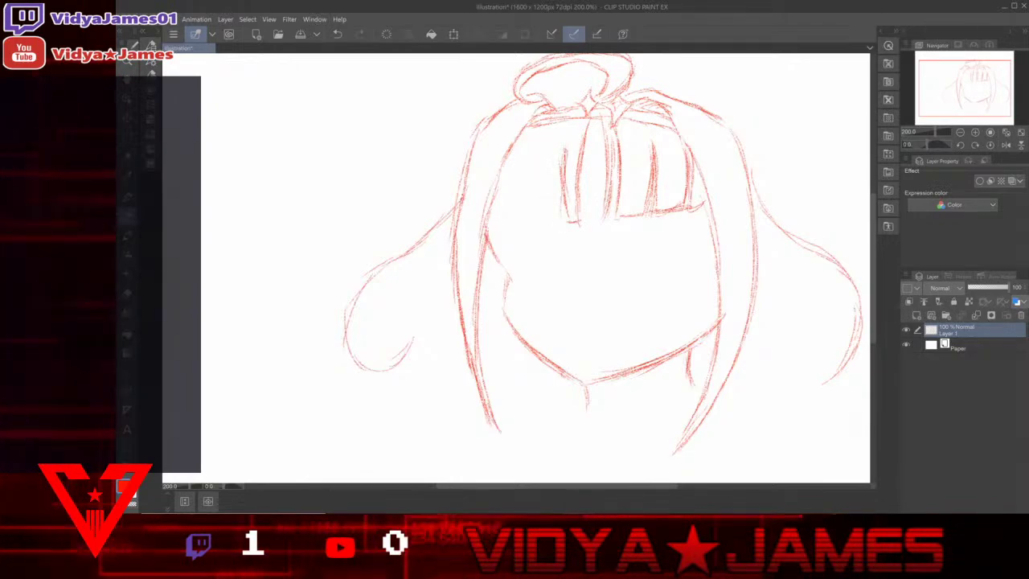
pyautogui.moveTo(528, 133); pyautogui.dragTo(531, 211)
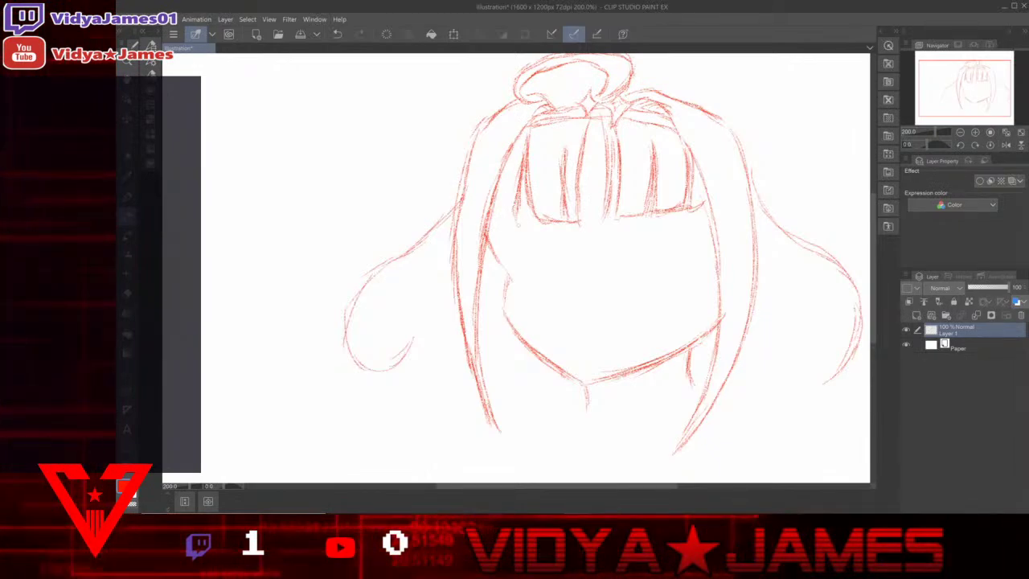
pyautogui.moveTo(526, 215); pyautogui.dragTo(488, 228)
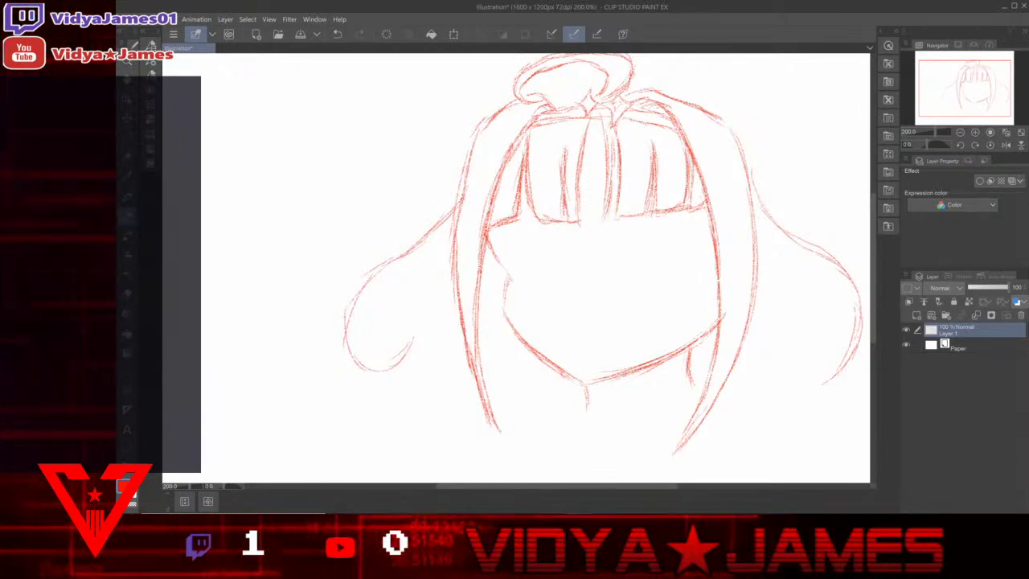
# Step: Sketch a second outer contour along the left flaring lock, following it down to its upturned curl
pyautogui.moveTo(462, 181); pyautogui.dragTo(361, 278)
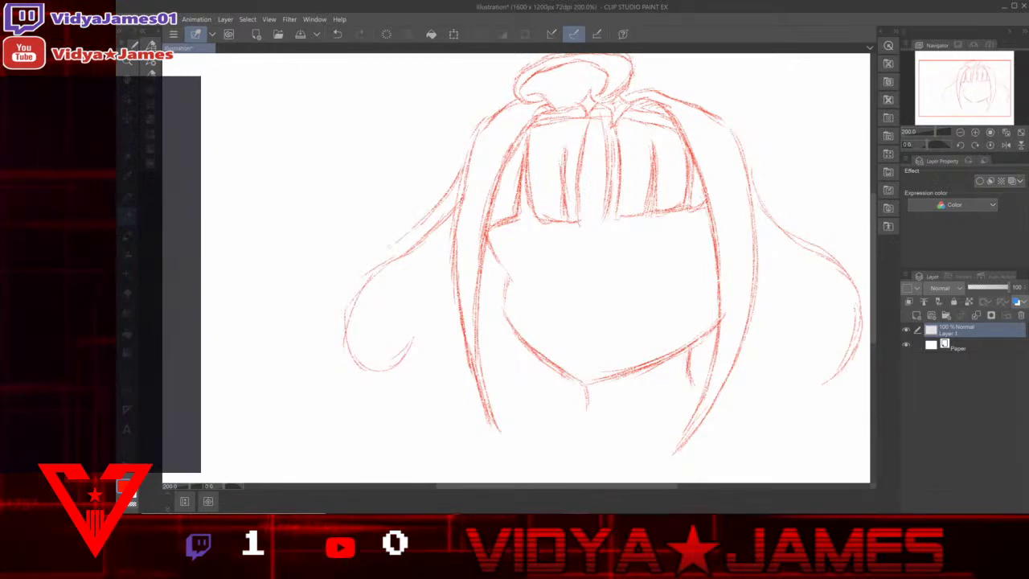
pyautogui.moveTo(439, 213); pyautogui.dragTo(388, 247)
pyautogui.moveTo(435, 217)
pyautogui.mouseDown()
pyautogui.moveTo(328, 326)
pyautogui.moveTo(378, 366)
pyautogui.mouseUp()
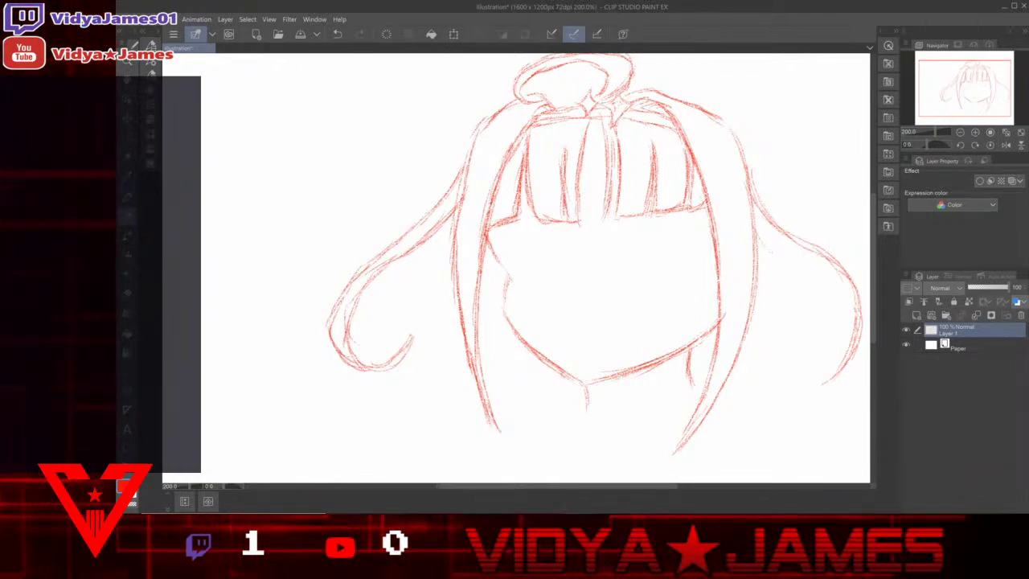
# Step: Sketch the right flaring lock's inner contour and inward-curling end, and add fine strand lines to the bangs
pyautogui.moveTo(764, 246); pyautogui.dragTo(812, 262)
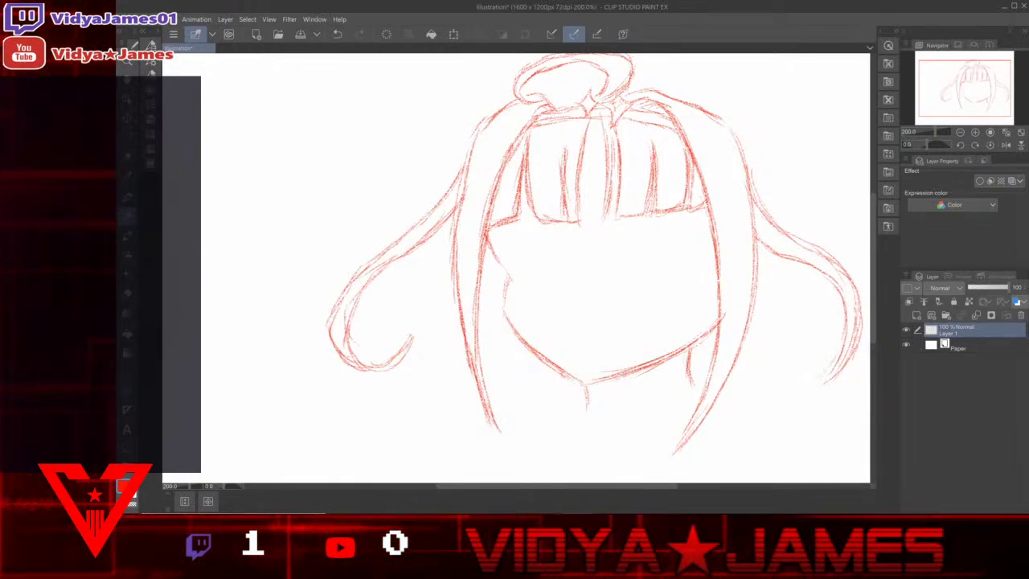
pyautogui.moveTo(856, 350); pyautogui.dragTo(770, 382)
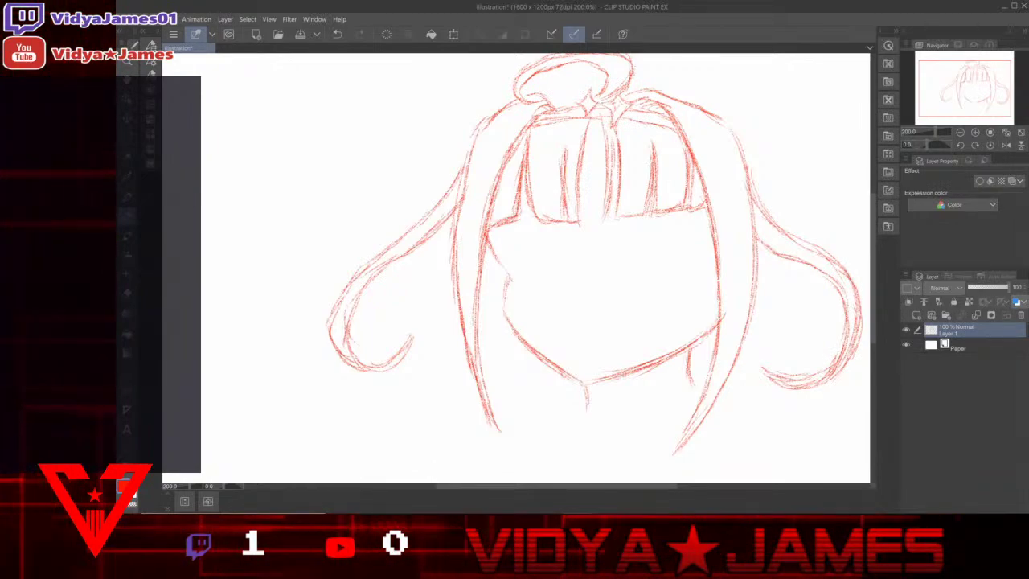
pyautogui.hotkey('ctrl', 'z')
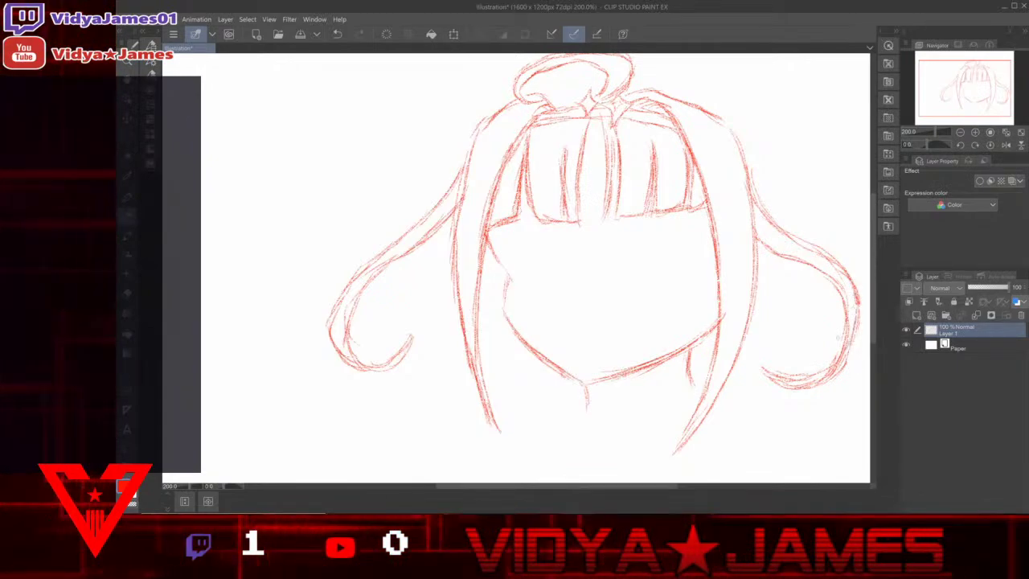
pyautogui.moveTo(858, 312); pyautogui.dragTo(849, 360)
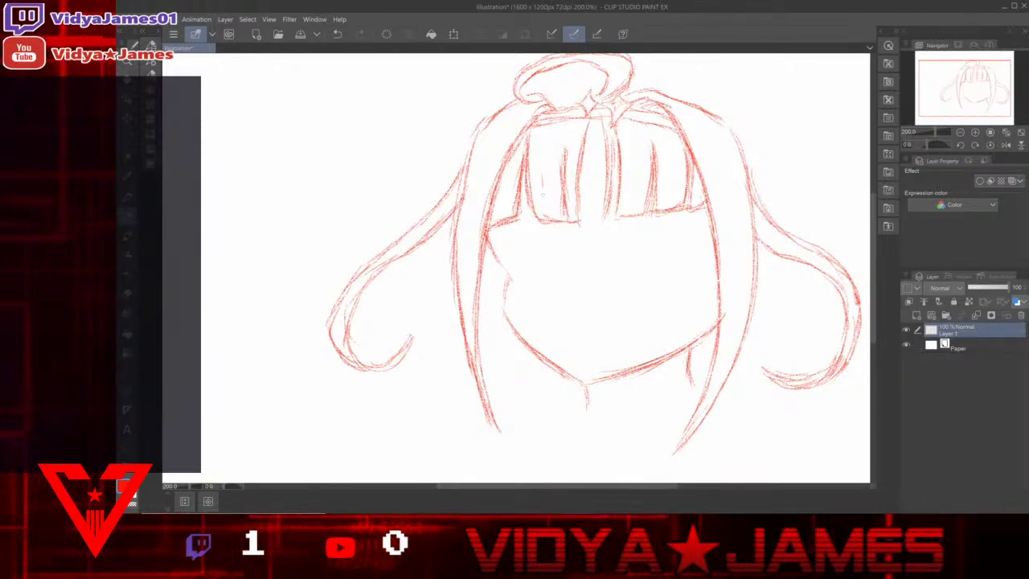
pyautogui.moveTo(543, 180); pyautogui.dragTo(554, 219)
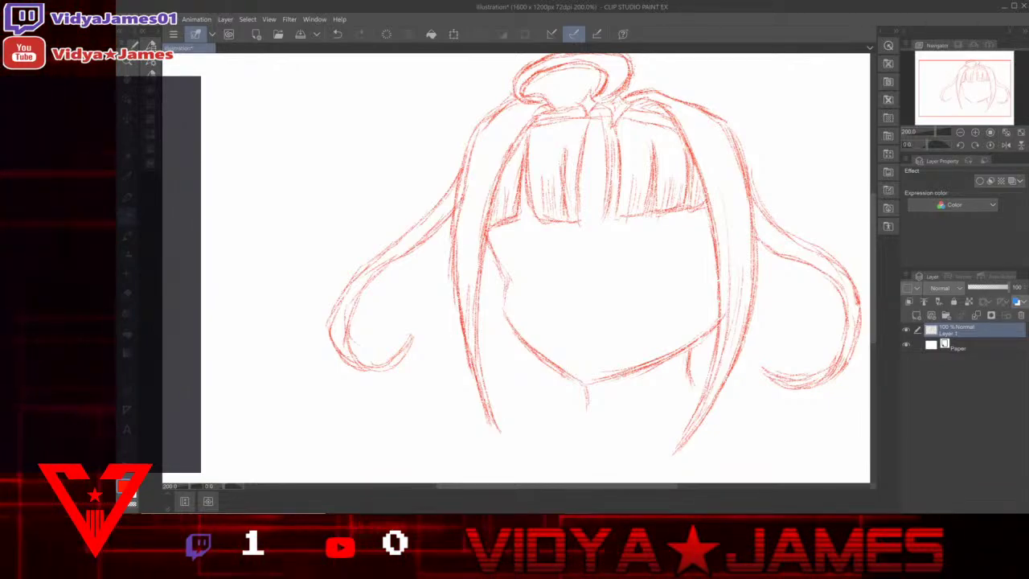
pyautogui.moveTo(781, 195); pyautogui.dragTo(803, 196)
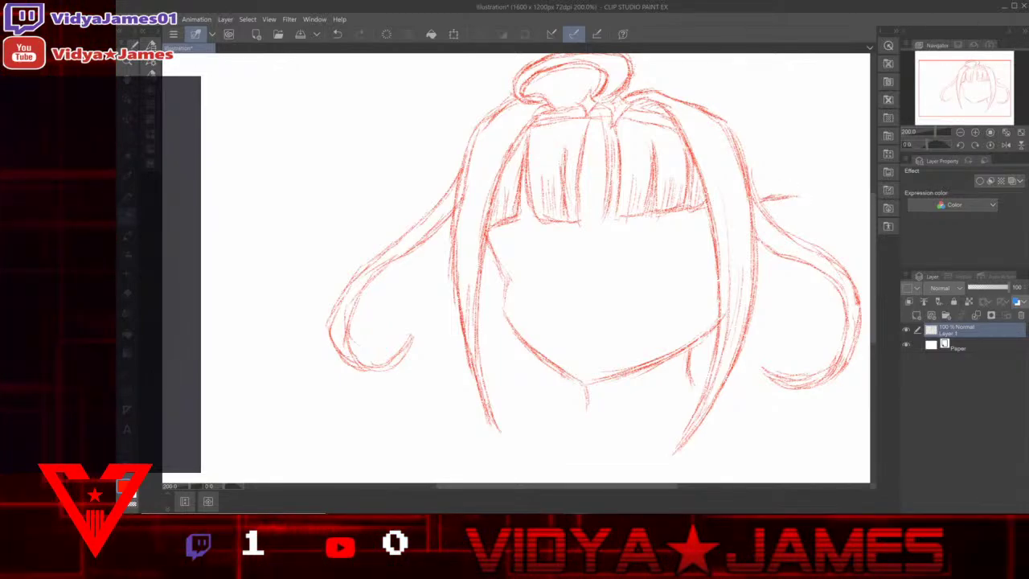
pyautogui.hotkey('ctrl', 'z')
pyautogui.hotkey('ctrl', 'z')
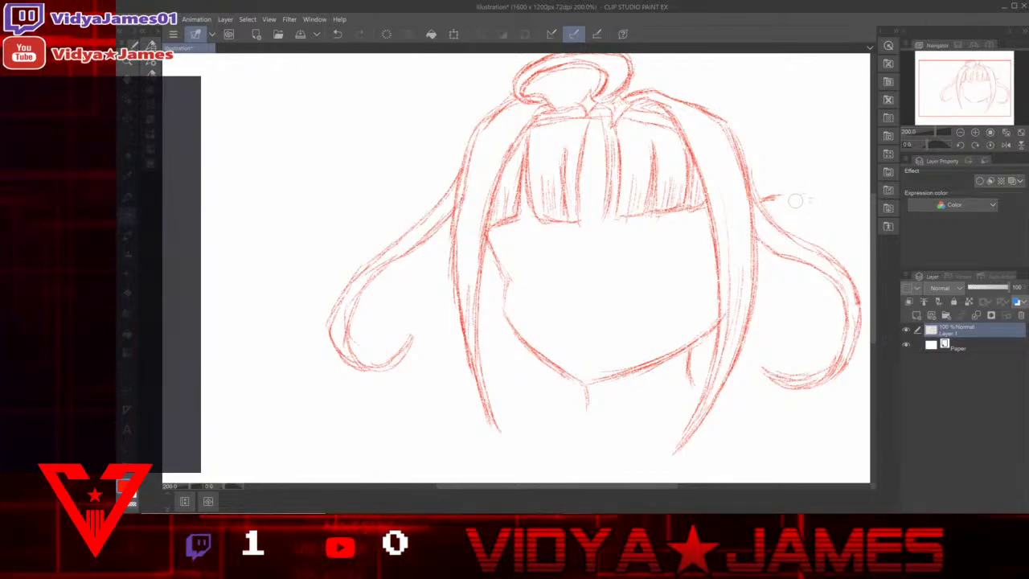
pyautogui.moveTo(784, 198); pyautogui.dragTo(812, 196)
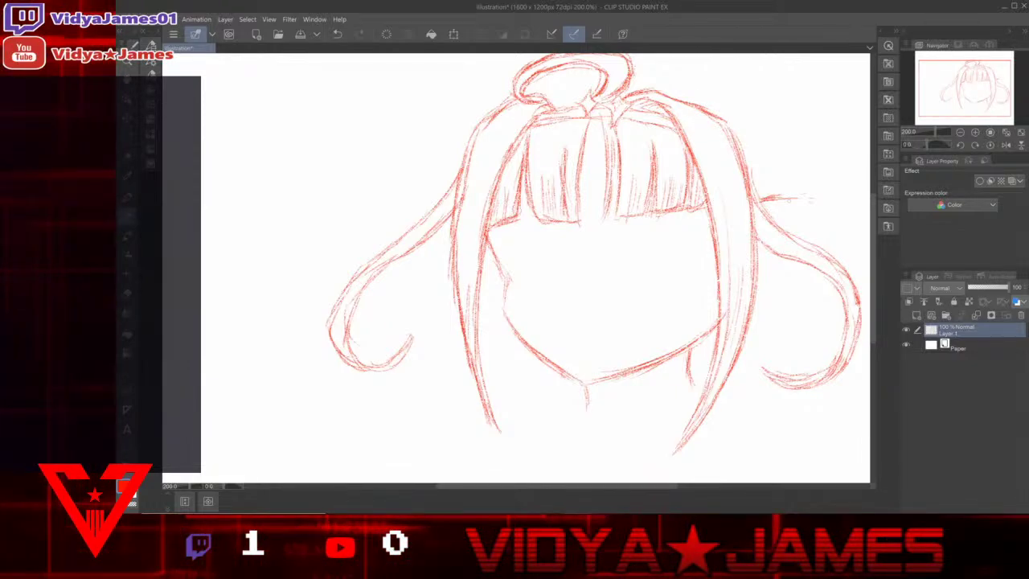
pyautogui.hotkey('ctrl', 'z')
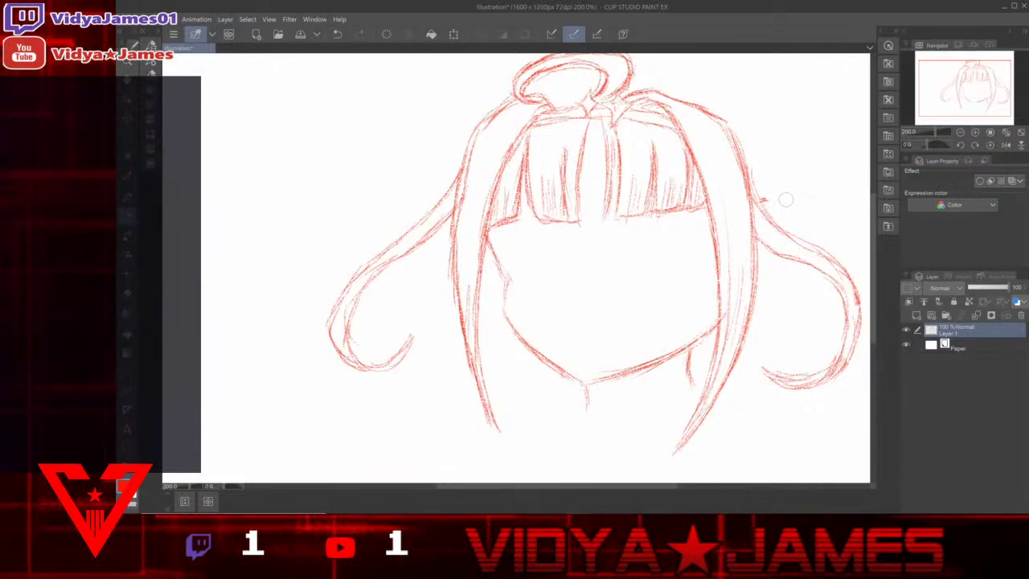
# Step: Sketch a pointed ear projecting from behind the right side lock, just above the flaring curl
pyautogui.moveTo(770, 197); pyautogui.dragTo(760, 201)
pyautogui.moveTo(832, 200); pyautogui.dragTo(760, 201)
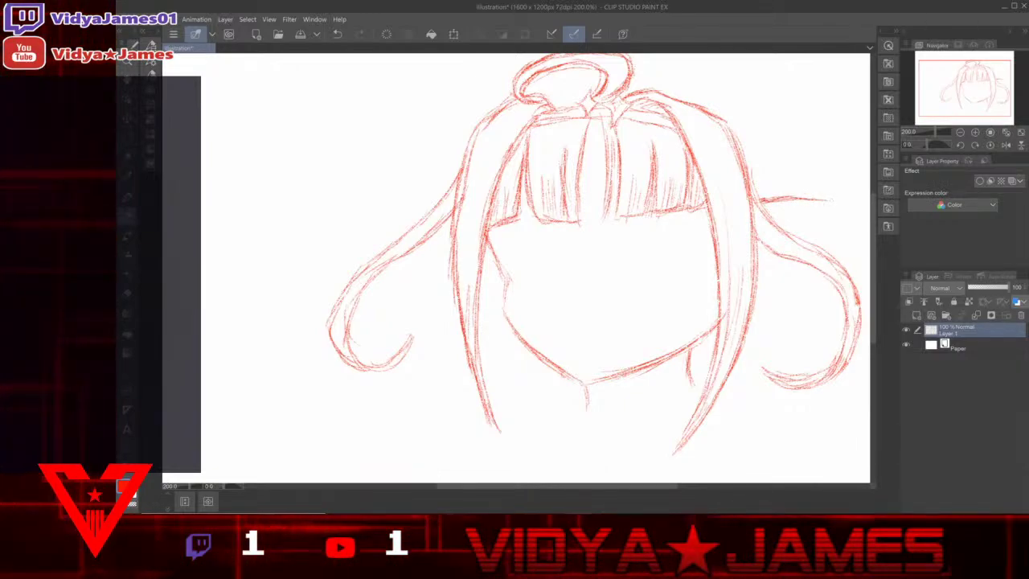
pyautogui.moveTo(829, 204); pyautogui.dragTo(801, 233)
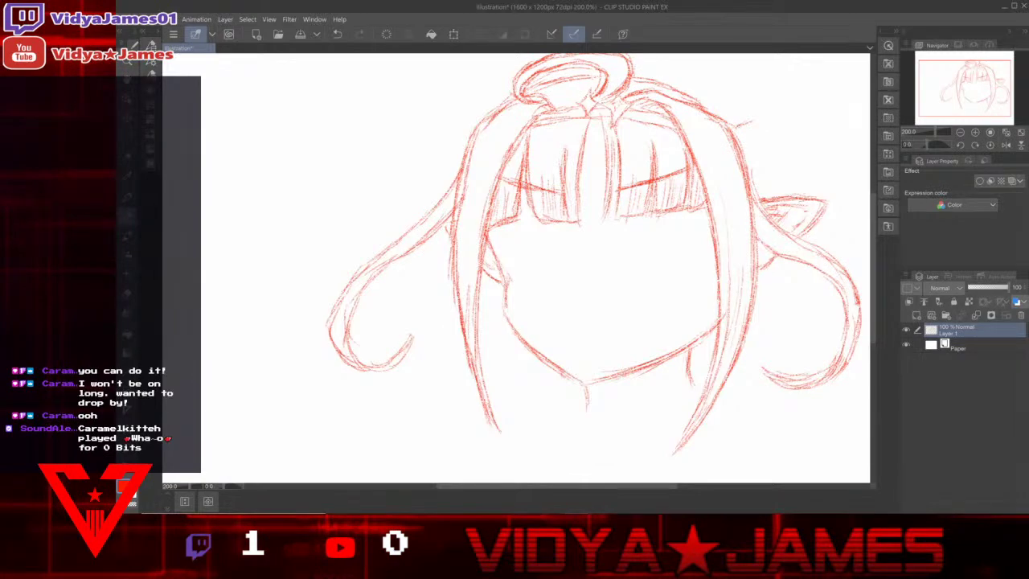
# Step: Sketch a wavy, upward-sweeping horn from the right side of the head above the ear, with a small mark inside it
pyautogui.moveTo(738, 126)
pyautogui.mouseDown()
pyautogui.moveTo(795, 139)
pyautogui.moveTo(869, 95)
pyautogui.mouseUp()
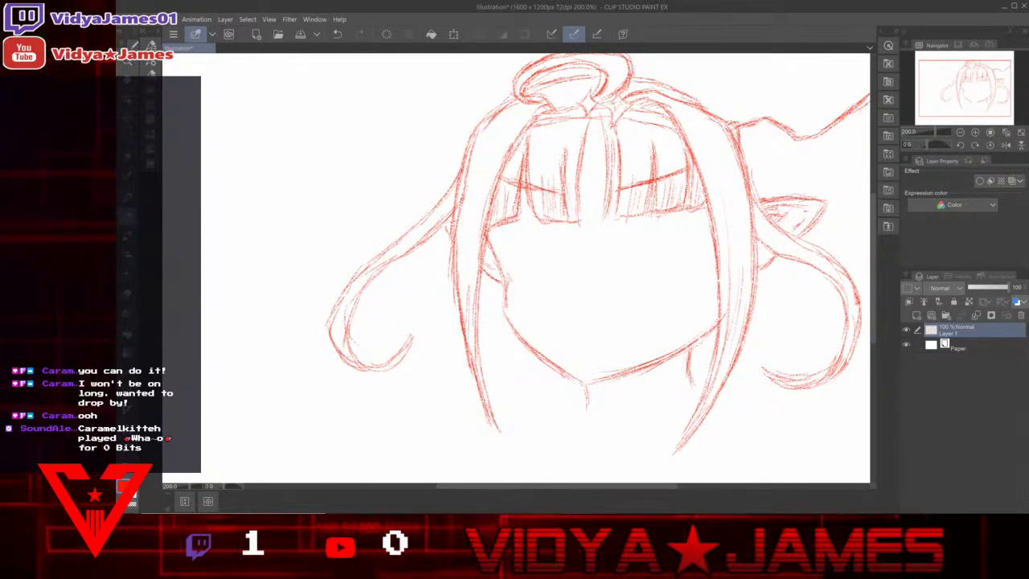
pyautogui.moveTo(865, 143); pyautogui.dragTo(808, 180)
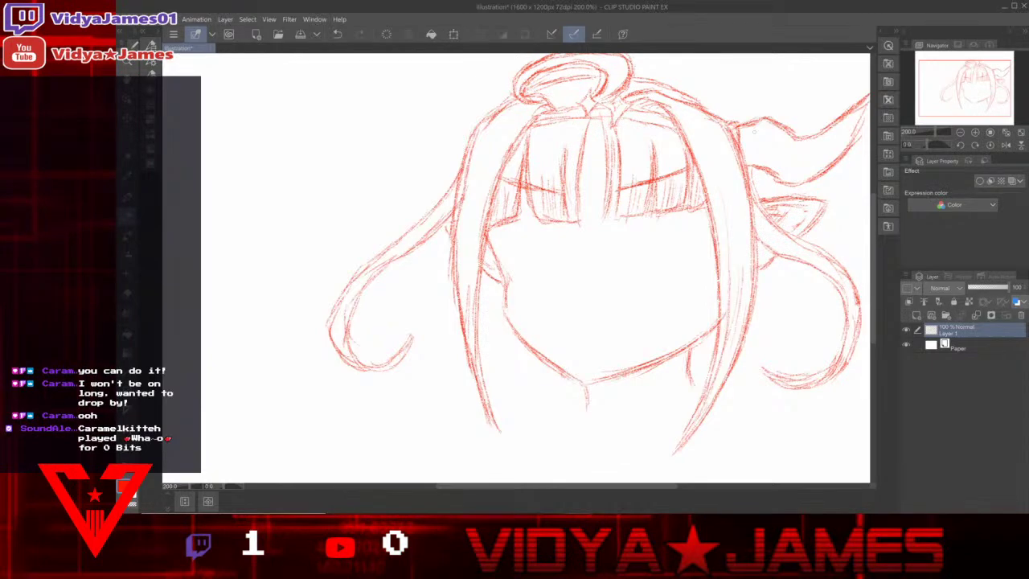
pyautogui.moveTo(792, 142); pyautogui.dragTo(788, 161)
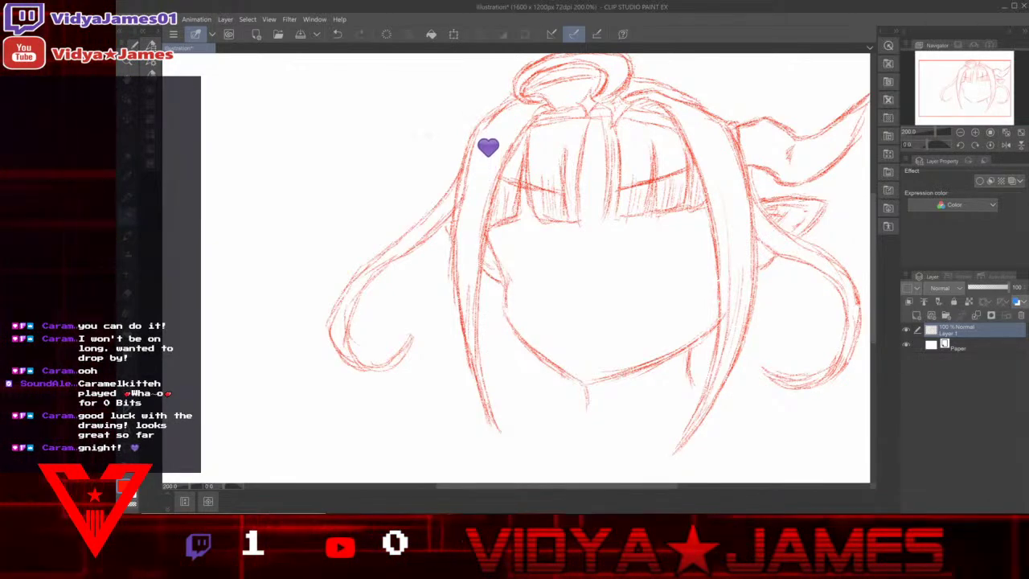
# Step: Sketch a bow with a small oval knot and diagonally striped loops beside the upper left of the head
pyautogui.moveTo(388, 110); pyautogui.dragTo(411, 149)
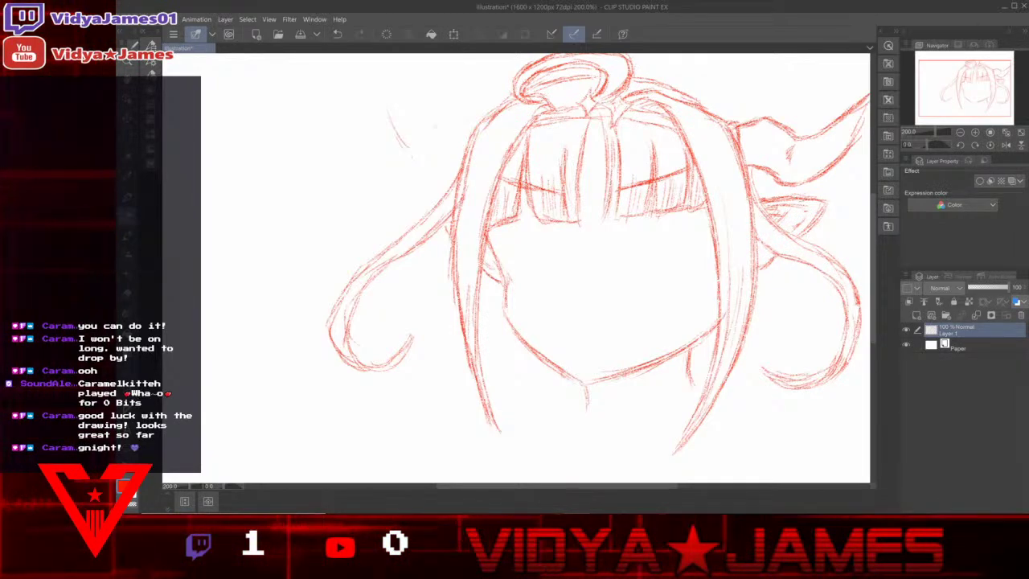
pyautogui.moveTo(434, 127); pyautogui.dragTo(424, 136)
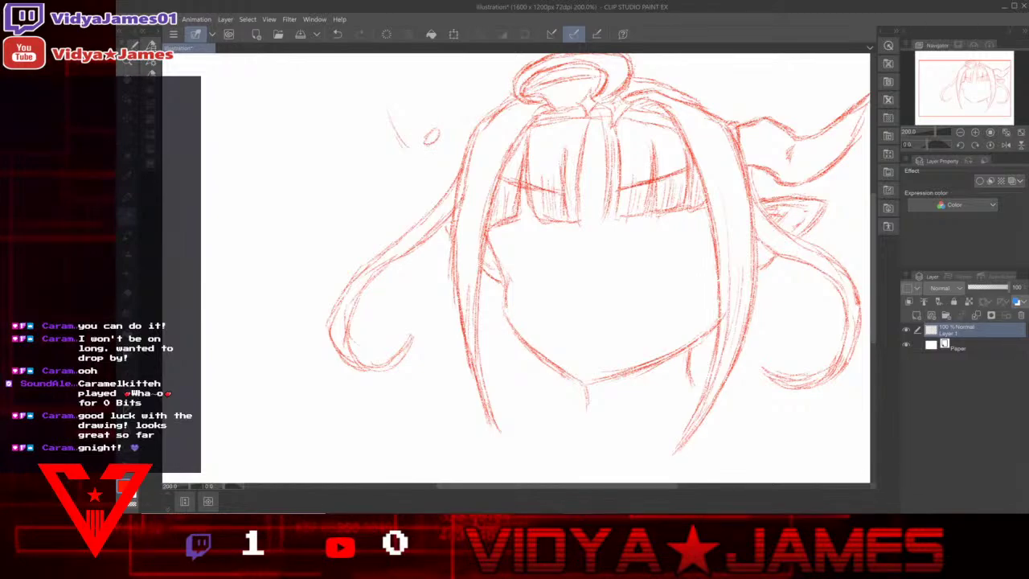
pyautogui.moveTo(389, 111); pyautogui.dragTo(408, 150)
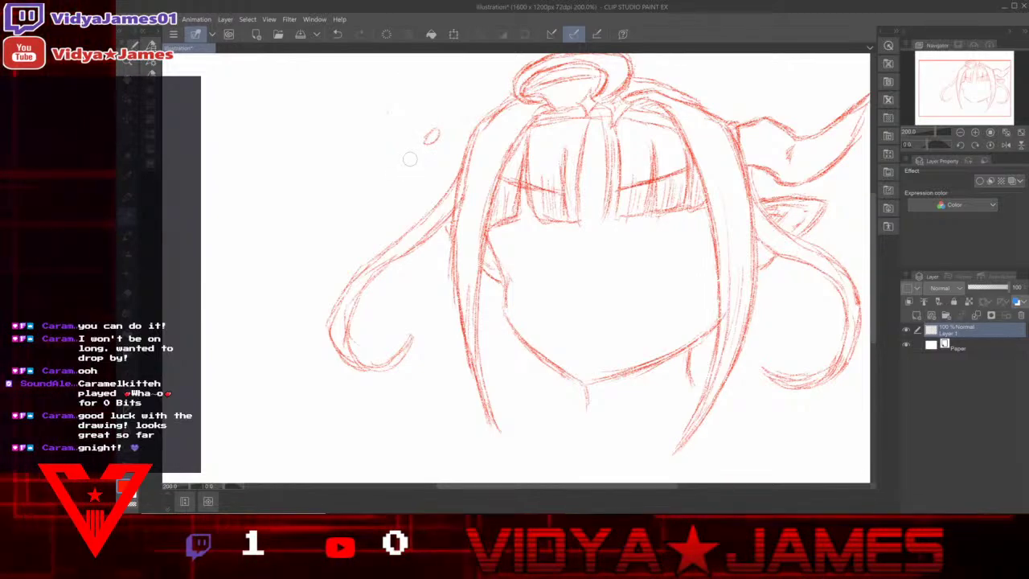
pyautogui.moveTo(389, 157); pyautogui.dragTo(426, 128)
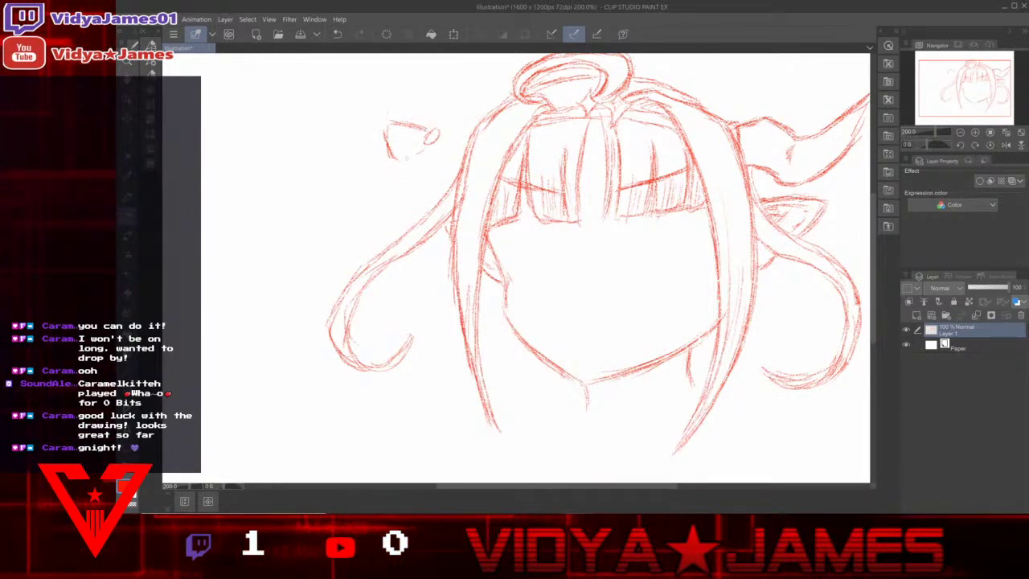
pyautogui.moveTo(388, 157); pyautogui.dragTo(438, 144)
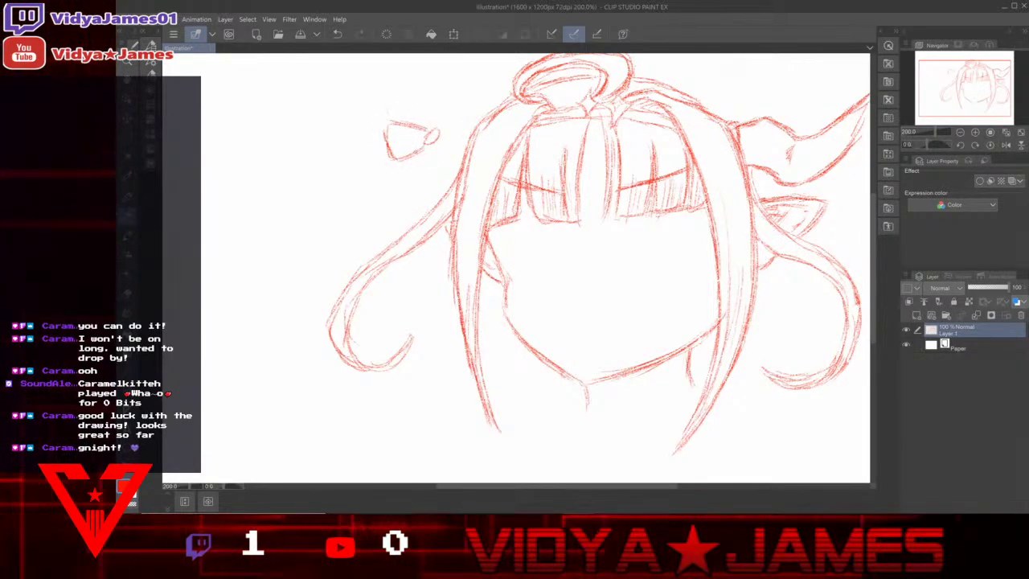
pyautogui.moveTo(420, 138); pyautogui.dragTo(476, 115)
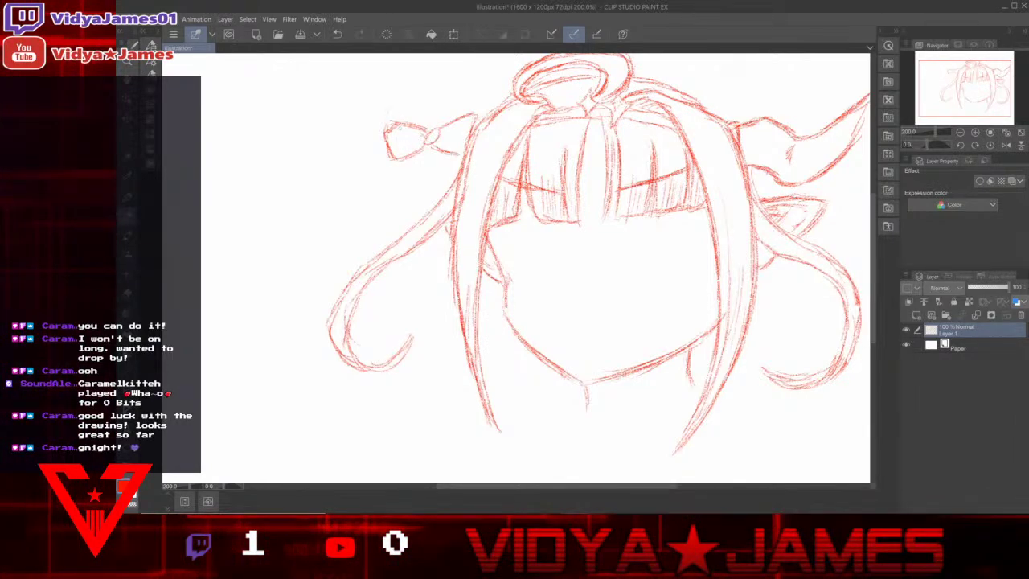
pyautogui.moveTo(416, 131); pyautogui.dragTo(390, 153)
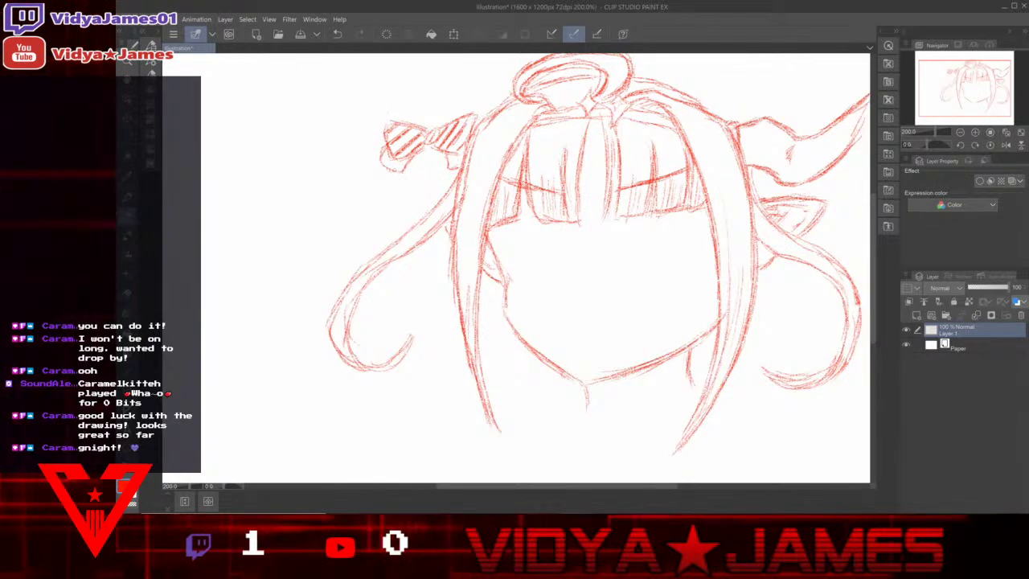
# Step: Sketch a small horn with a pointed tip rising behind the striped bow on the left of the head
pyautogui.hotkey('ctrl', 'n')
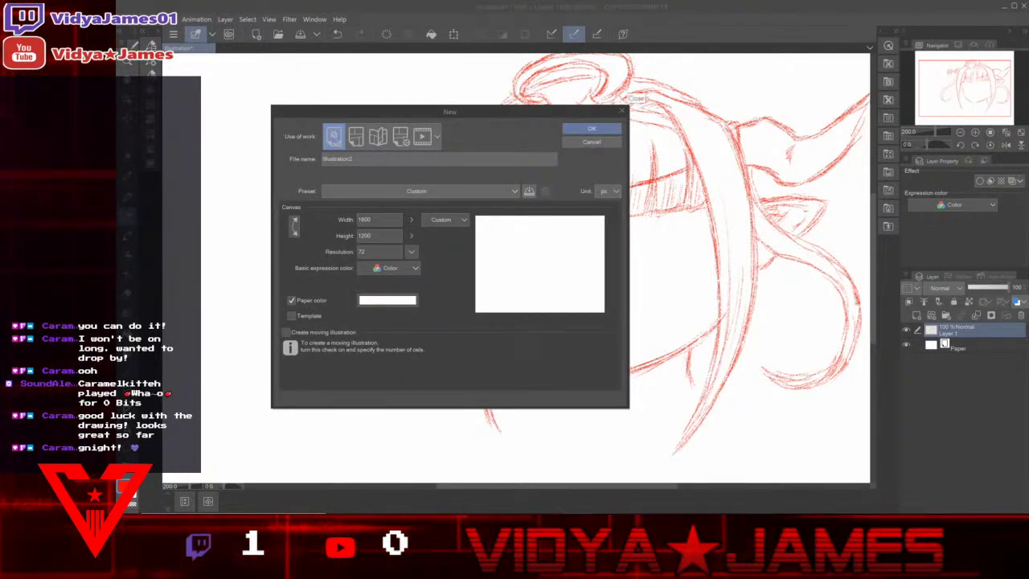
pyautogui.click(622, 111)
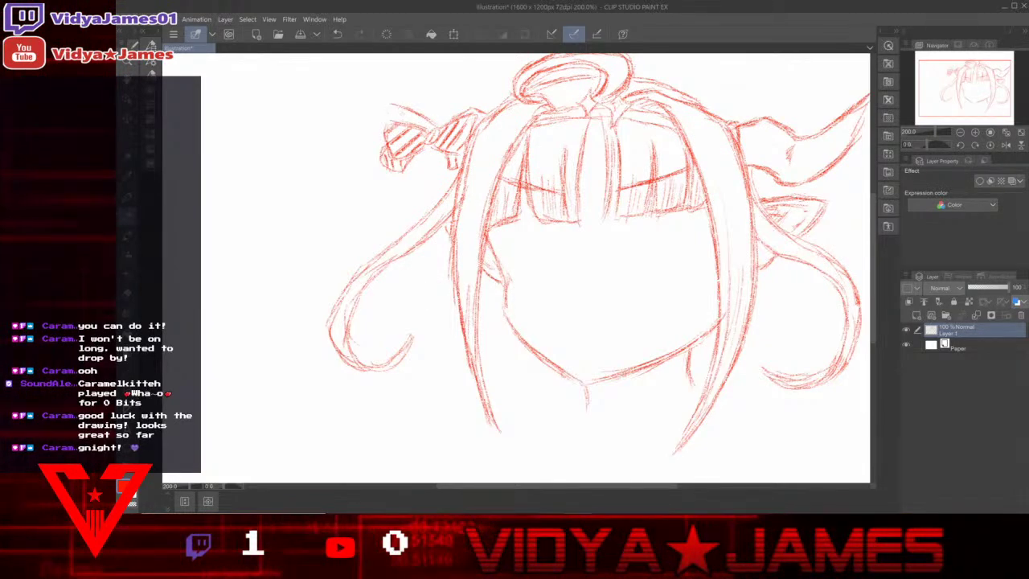
pyautogui.moveTo(435, 119); pyautogui.dragTo(372, 101)
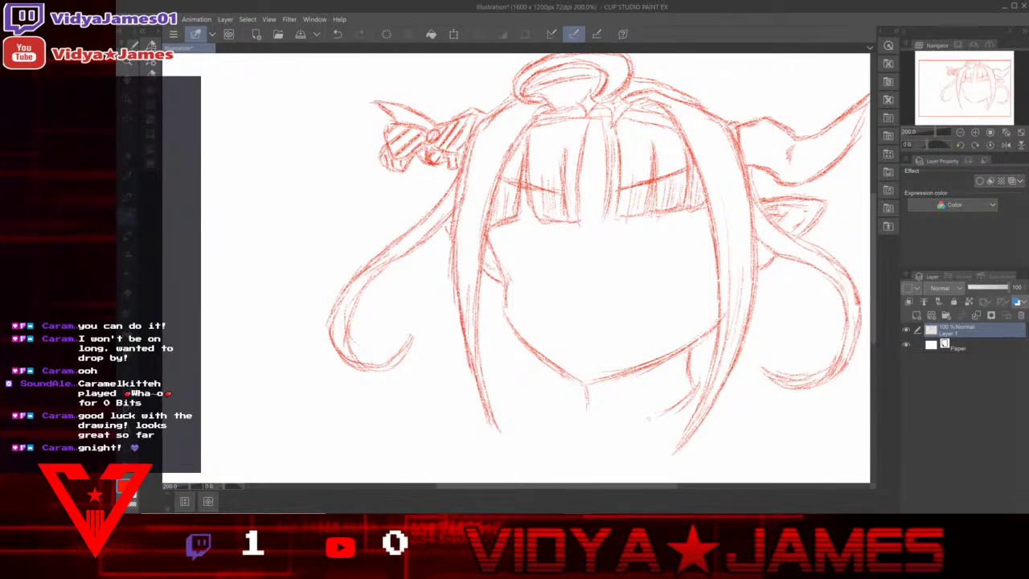
# Step: Sketch the front edges of the collar below the chin as two pointed peaks, one on each side of the neck
pyautogui.moveTo(643, 415); pyautogui.dragTo(628, 444)
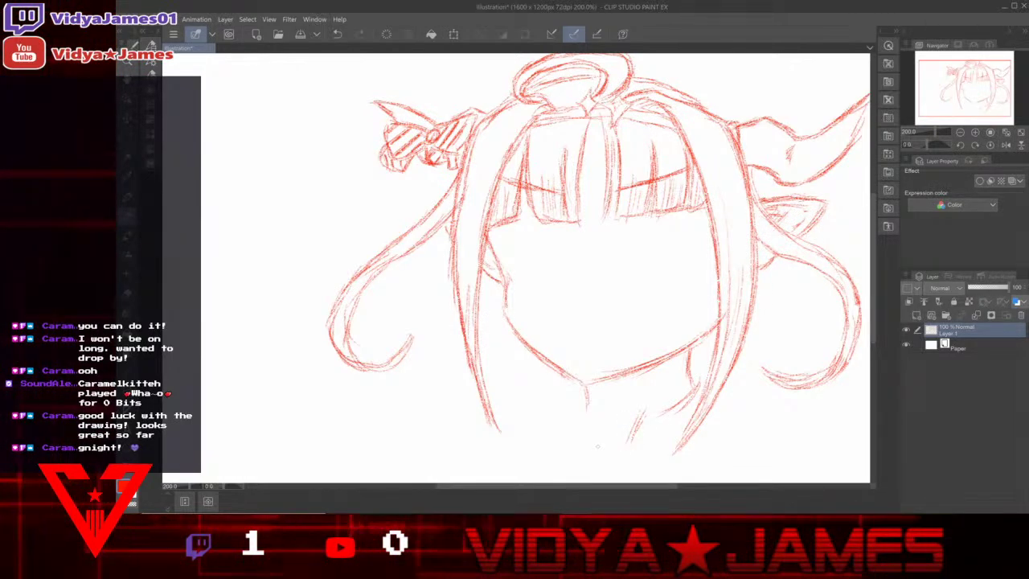
pyautogui.moveTo(646, 415); pyautogui.dragTo(657, 441)
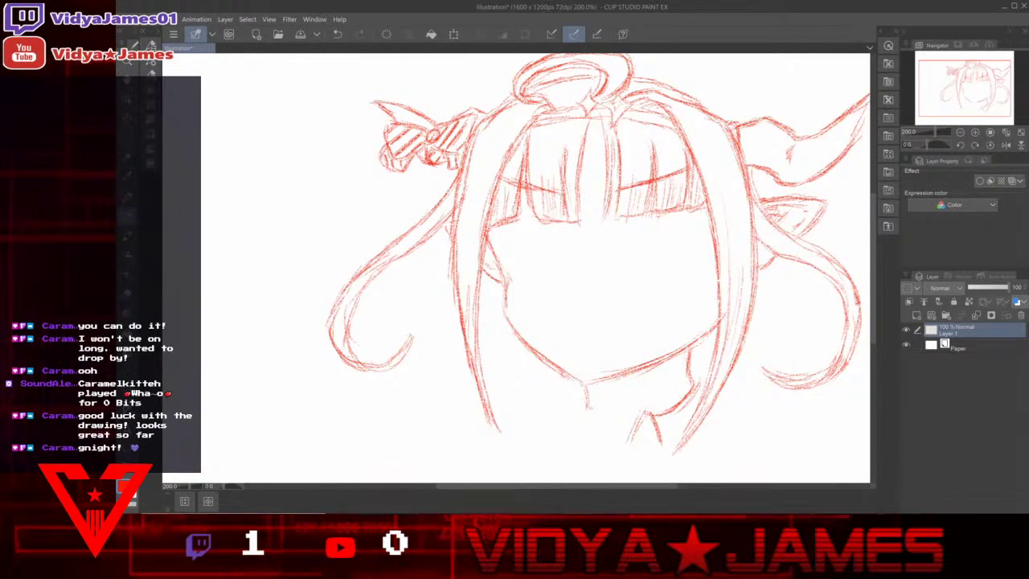
pyautogui.moveTo(587, 390)
pyautogui.mouseDown()
pyautogui.moveTo(601, 438)
pyautogui.moveTo(580, 441)
pyautogui.mouseUp()
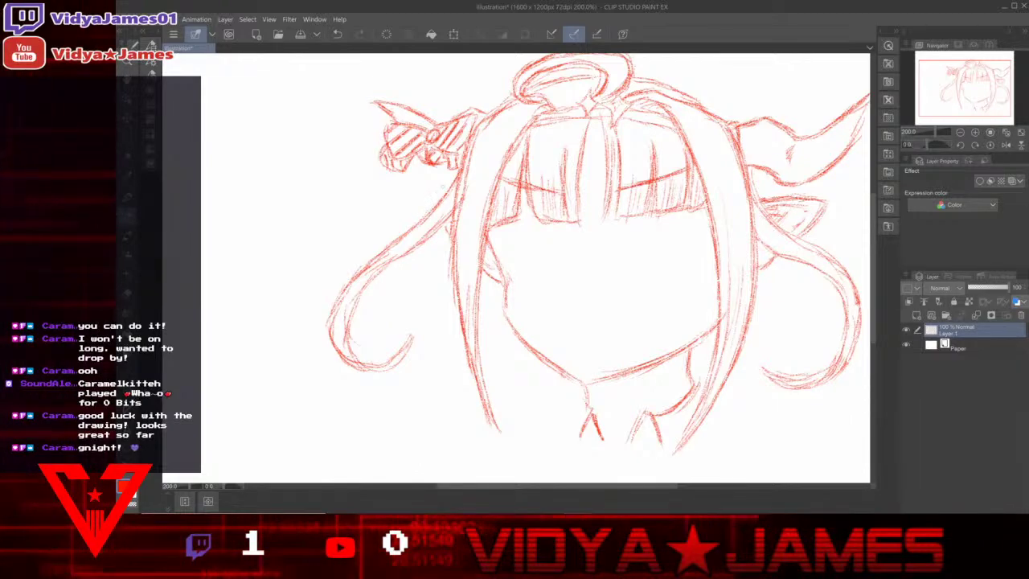
pyautogui.moveTo(441, 186); pyautogui.dragTo(406, 230)
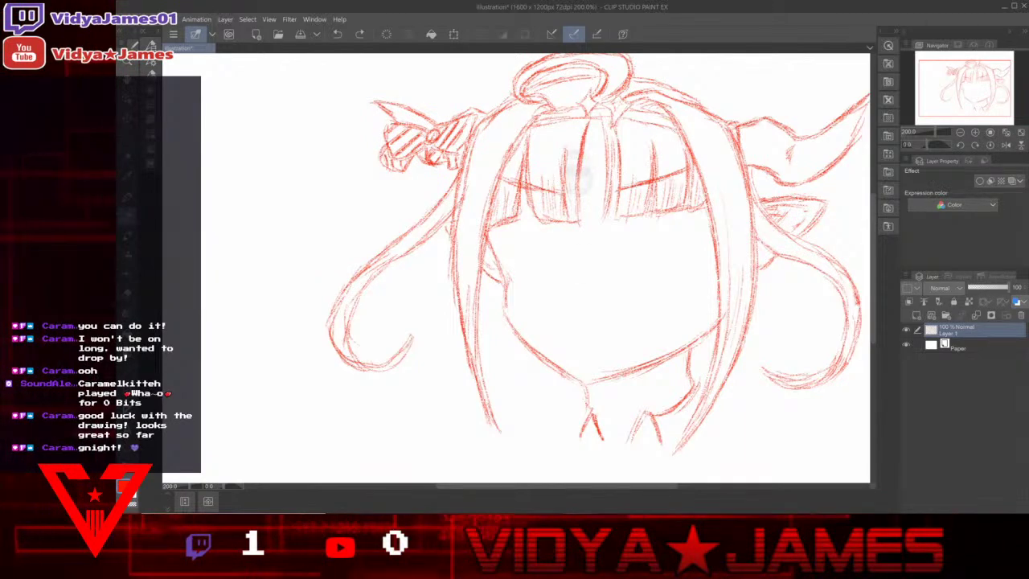
pyautogui.moveTo(590, 121); pyautogui.dragTo(578, 218)
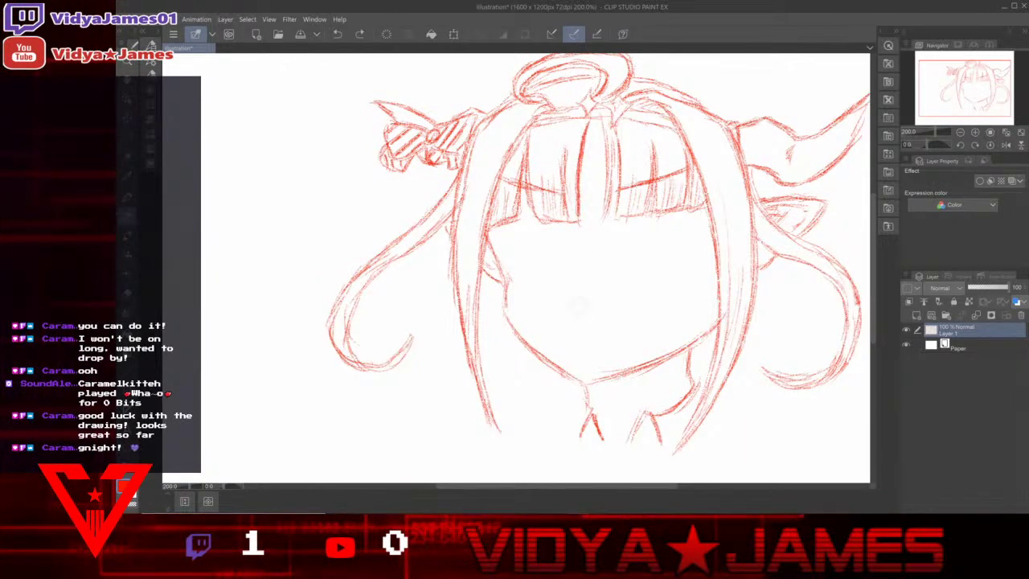
pyautogui.moveTo(604, 120); pyautogui.dragTo(605, 223)
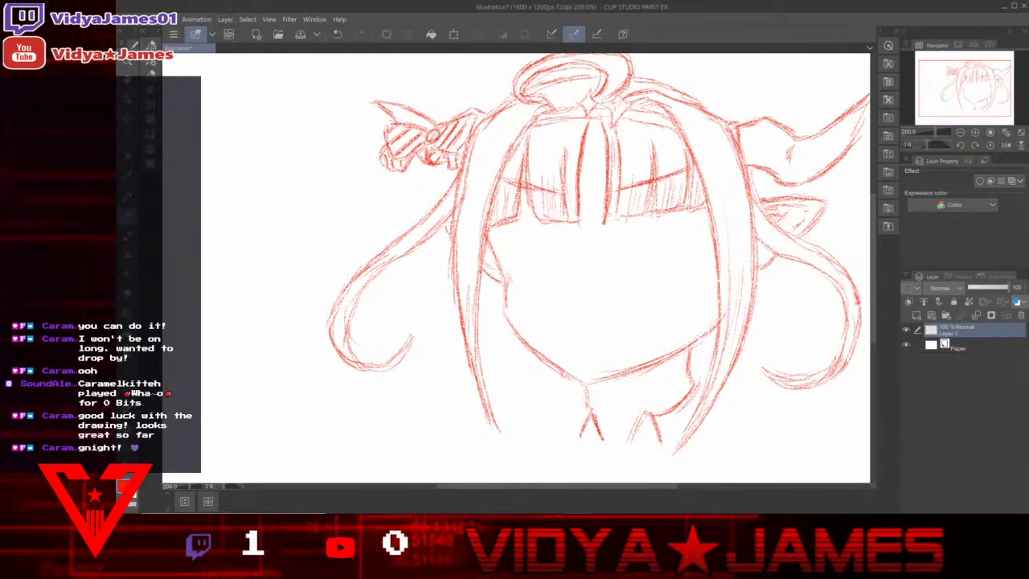
pyautogui.hotkey('ctrl', 'z')
pyautogui.hotkey('ctrl', 'z')
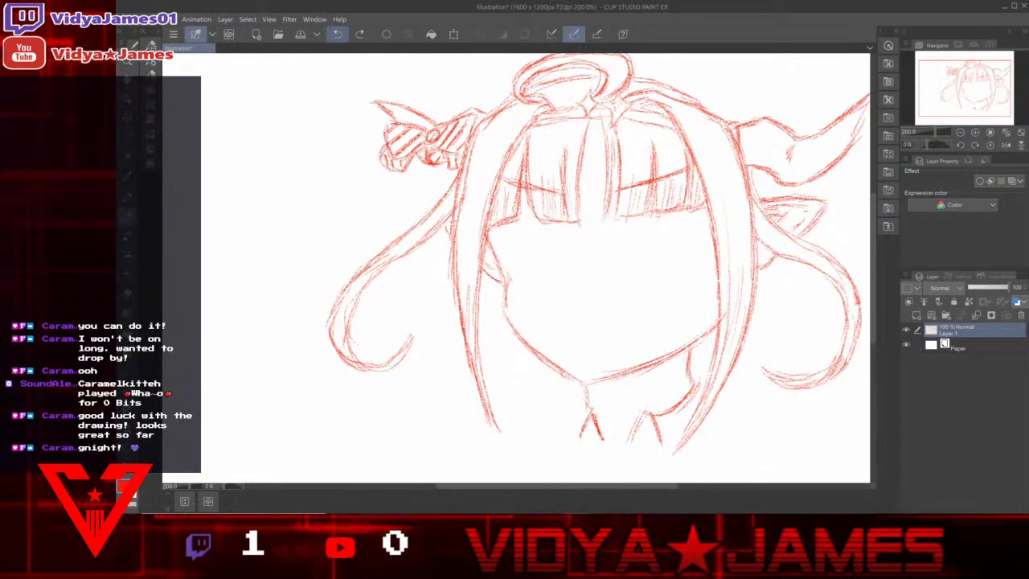
pyautogui.hotkey('ctrl', 'z')
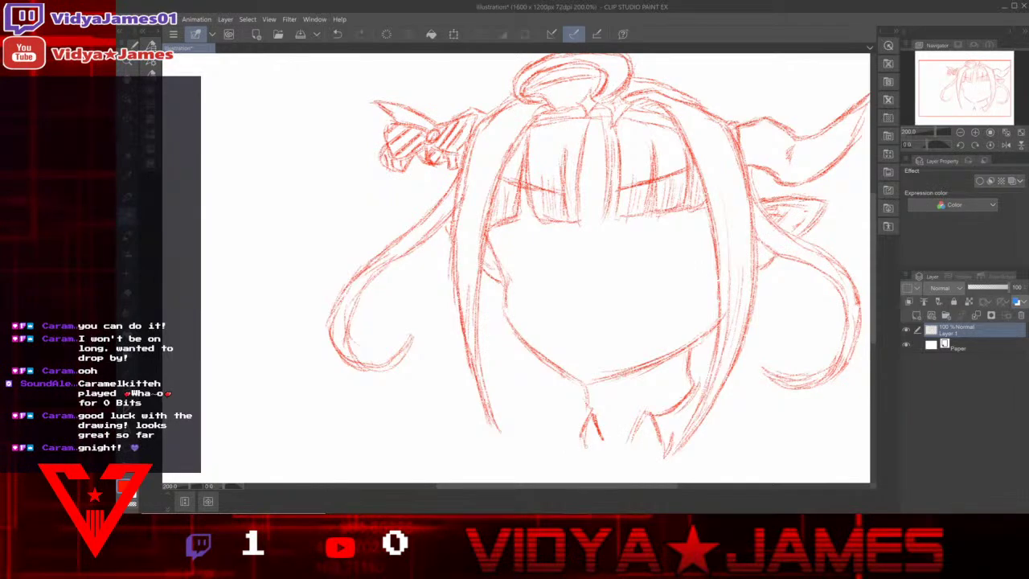
# Step: Sketch the jagged left part of the collar and a round brooch with curved horns centred below the chin
pyautogui.moveTo(572, 427); pyautogui.dragTo(582, 448)
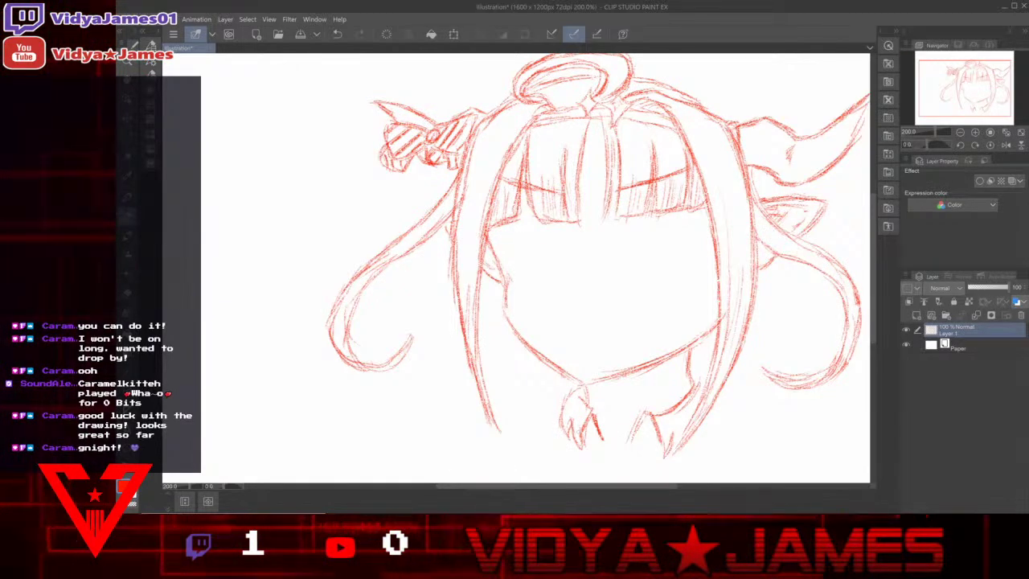
pyautogui.moveTo(596, 464); pyautogui.dragTo(633, 447)
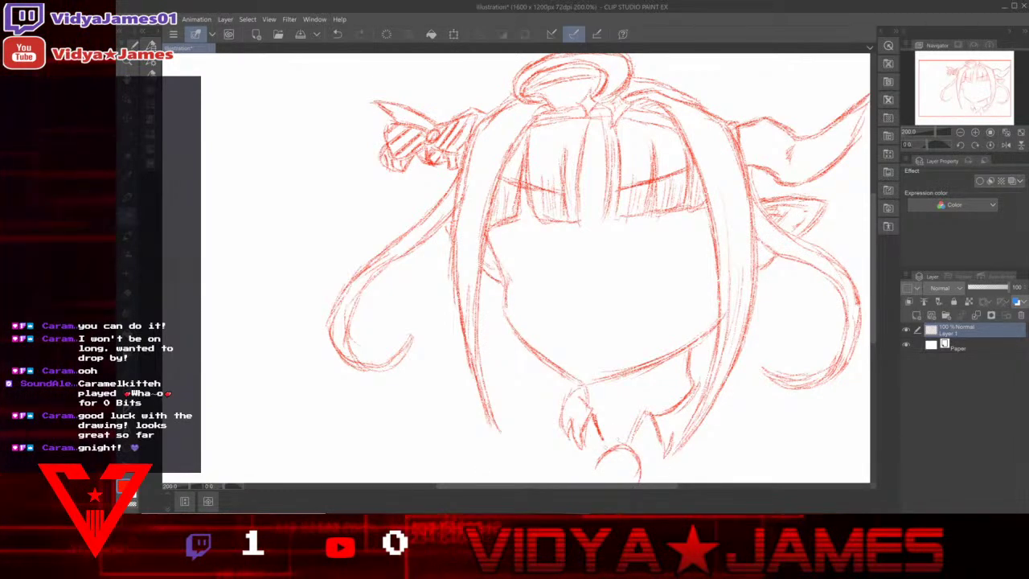
pyautogui.moveTo(590, 479); pyautogui.dragTo(608, 449)
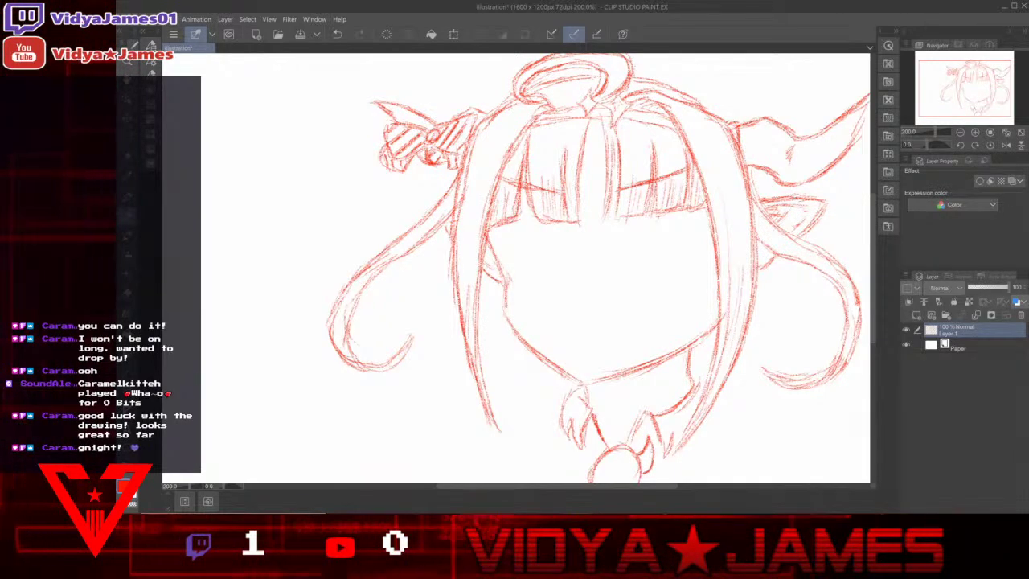
pyautogui.moveTo(589, 441); pyautogui.dragTo(599, 470)
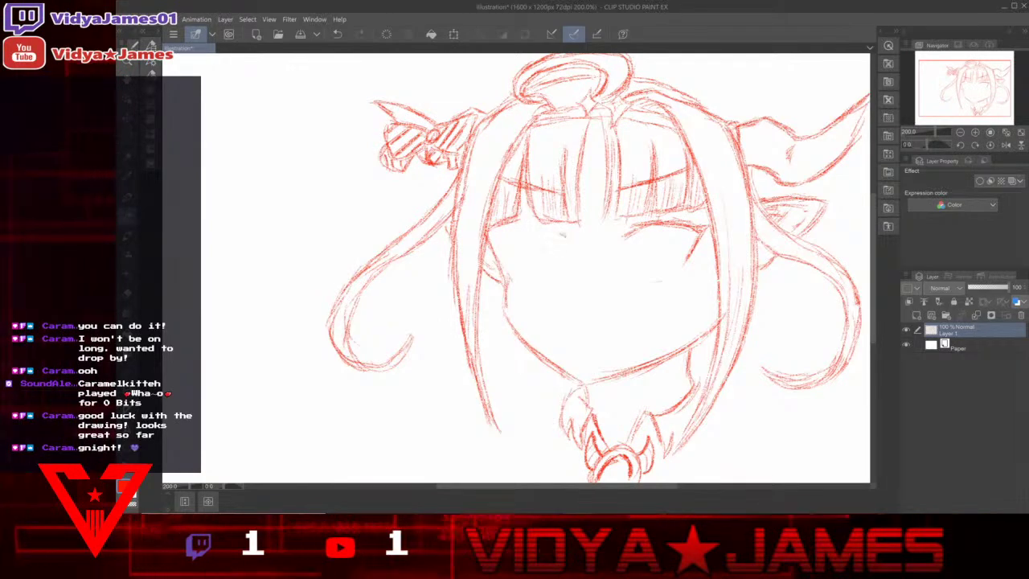
pyautogui.click(990, 181)
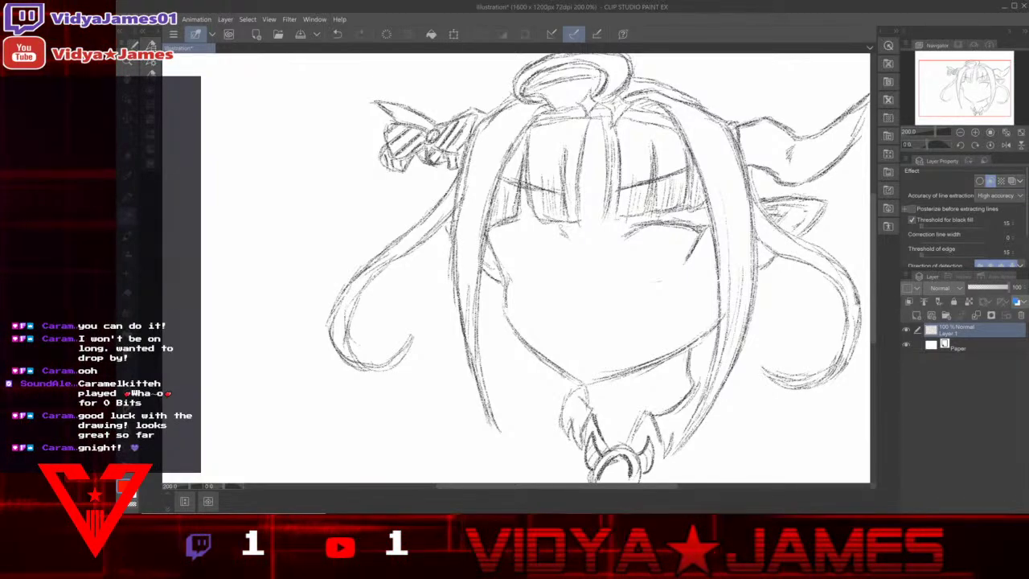
pyautogui.click(912, 220)
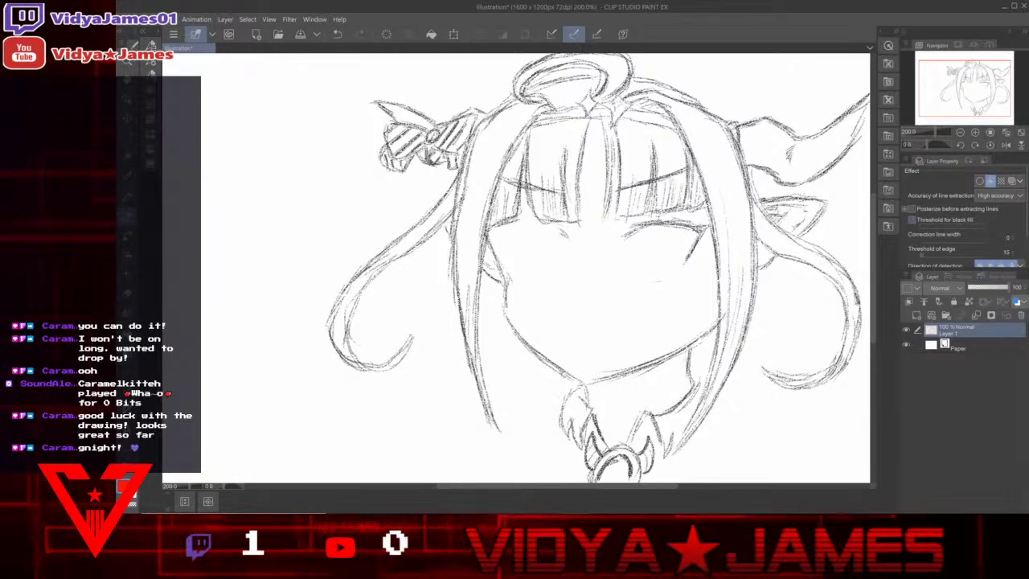
pyautogui.hotkey('ctrl', 'z')
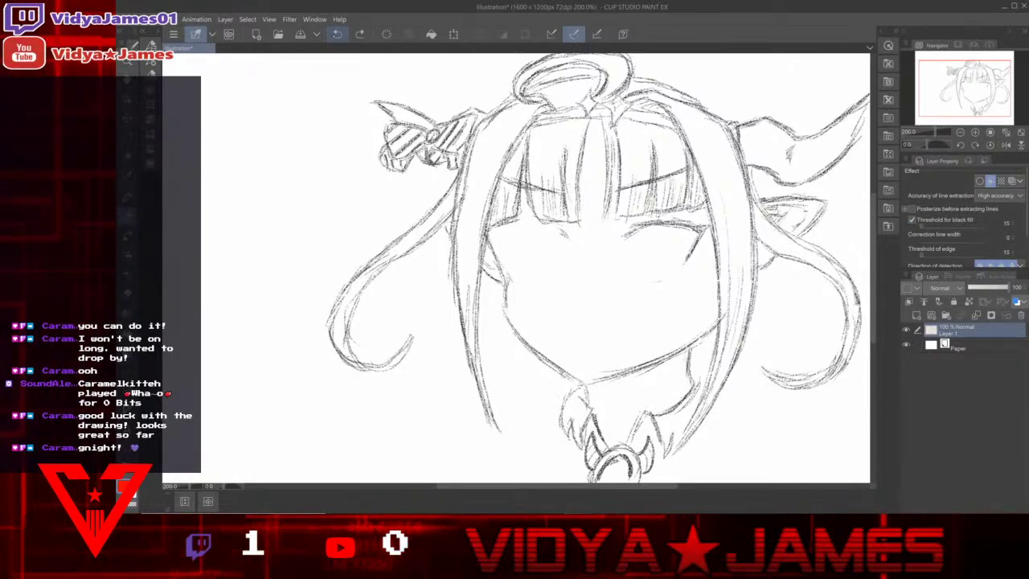
pyautogui.hotkey('ctrl', 'z')
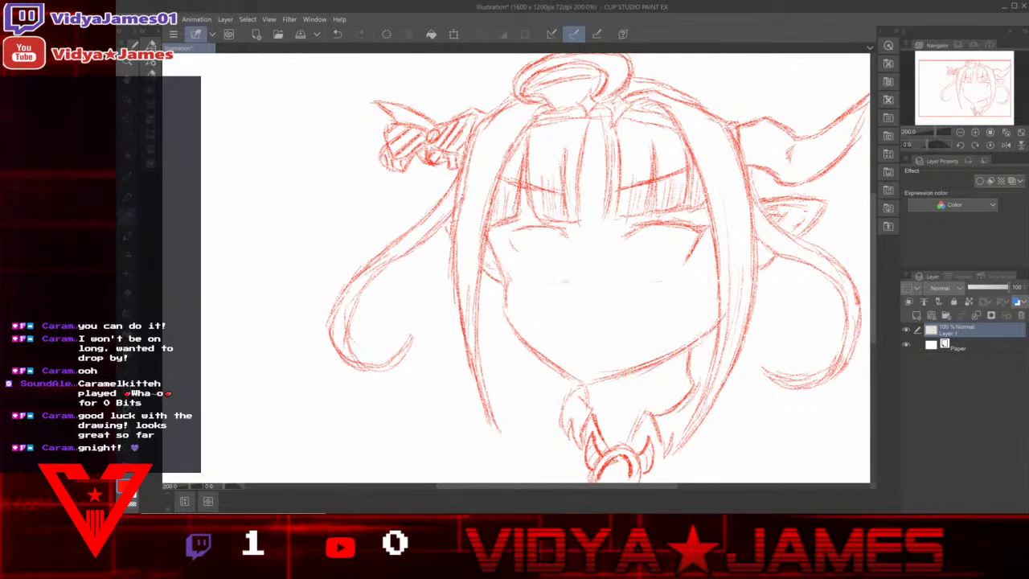
# Step: Sketch both eyes below the bangs, with lower lids, tall irises, narrow pupils, round highlights and hatched shading
pyautogui.moveTo(537, 274); pyautogui.dragTo(568, 282)
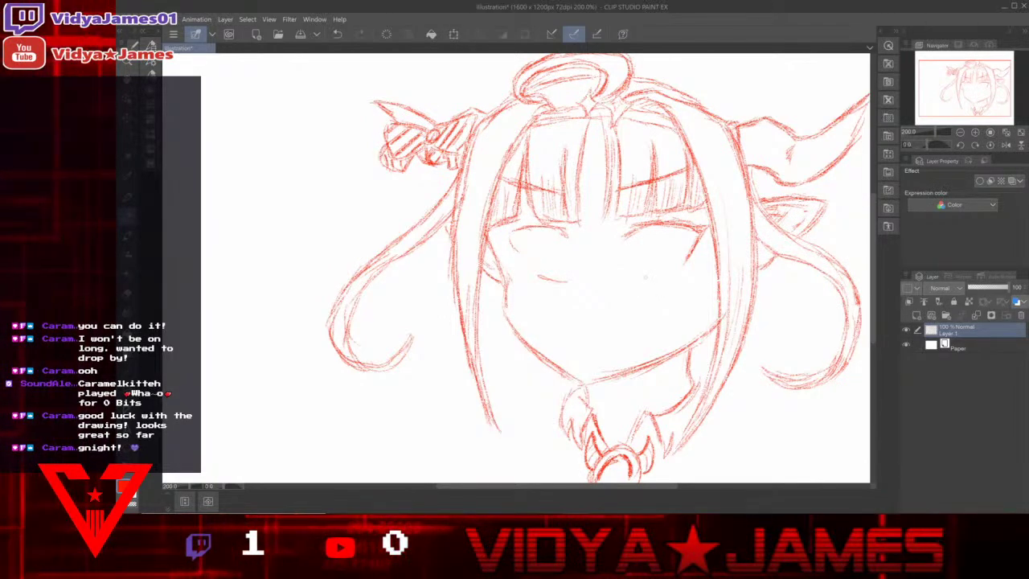
pyautogui.moveTo(638, 282); pyautogui.dragTo(656, 280)
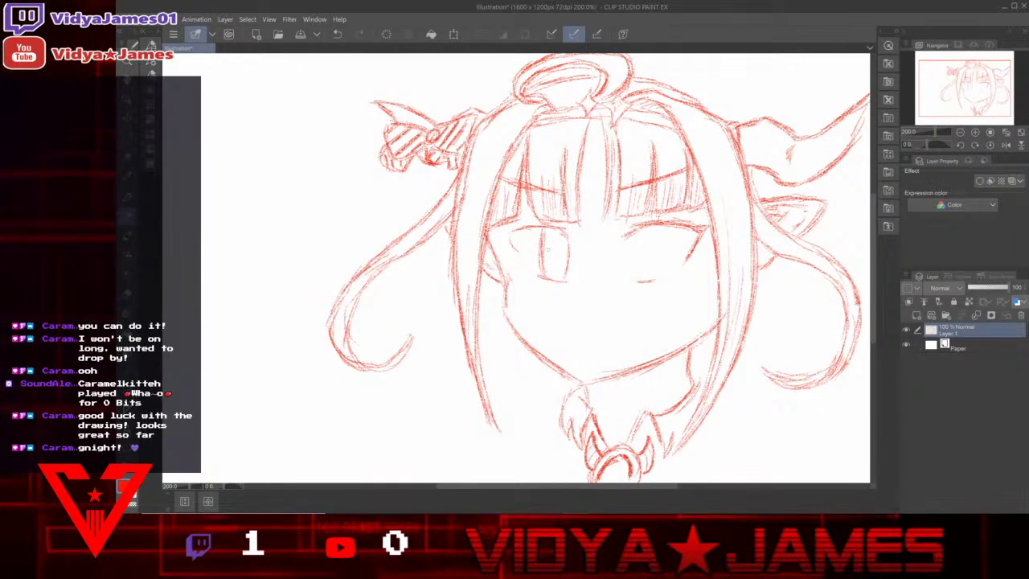
pyautogui.moveTo(648, 229); pyautogui.dragTo(650, 278)
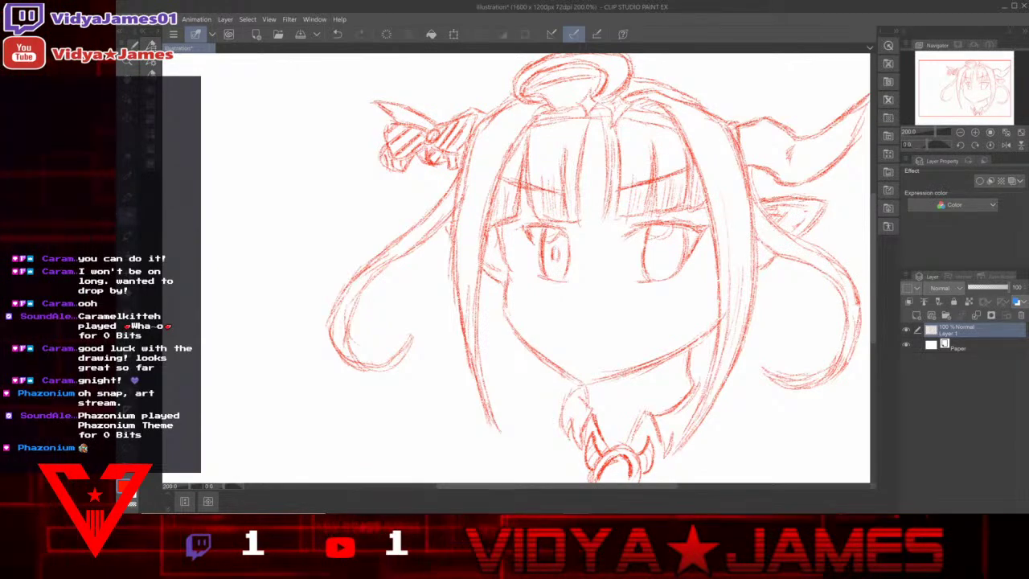
pyautogui.moveTo(662, 246); pyautogui.dragTo(666, 261)
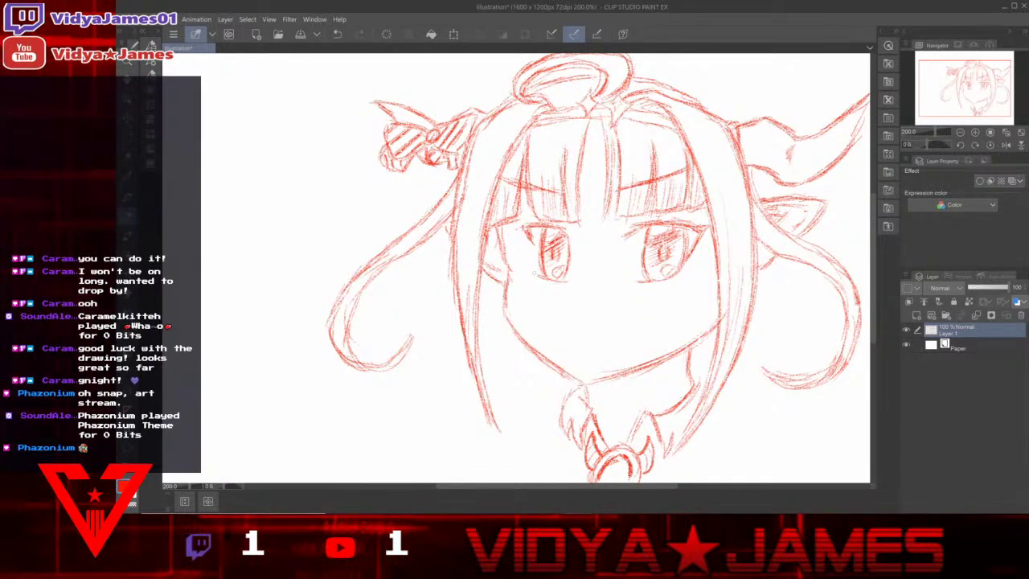
# Step: Sketch rounded clothing flaps on both sides of the brooch and a sloping shoulder line down to the left
pyautogui.moveTo(575, 385); pyautogui.dragTo(561, 407)
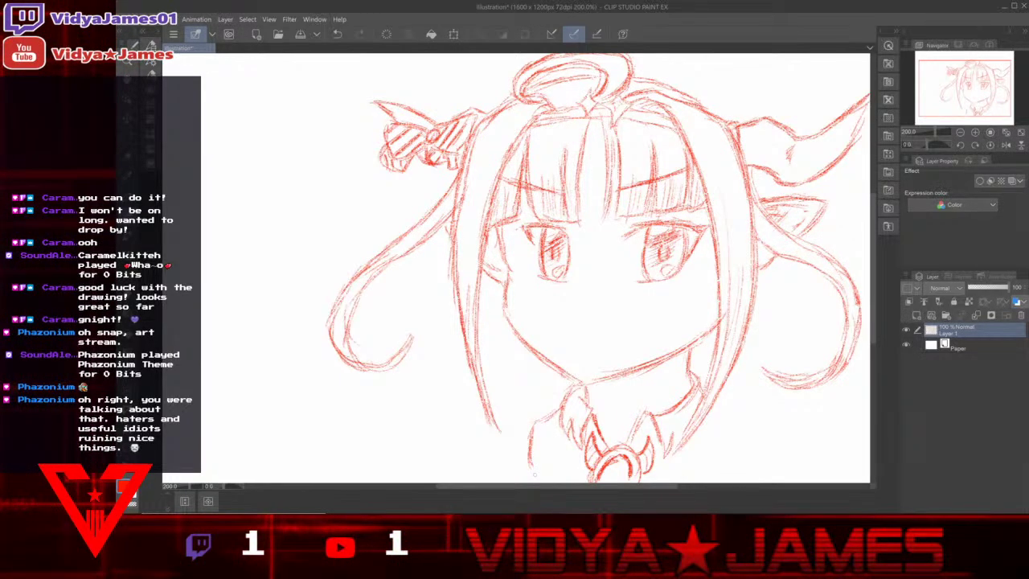
pyautogui.moveTo(530, 465); pyautogui.dragTo(581, 456)
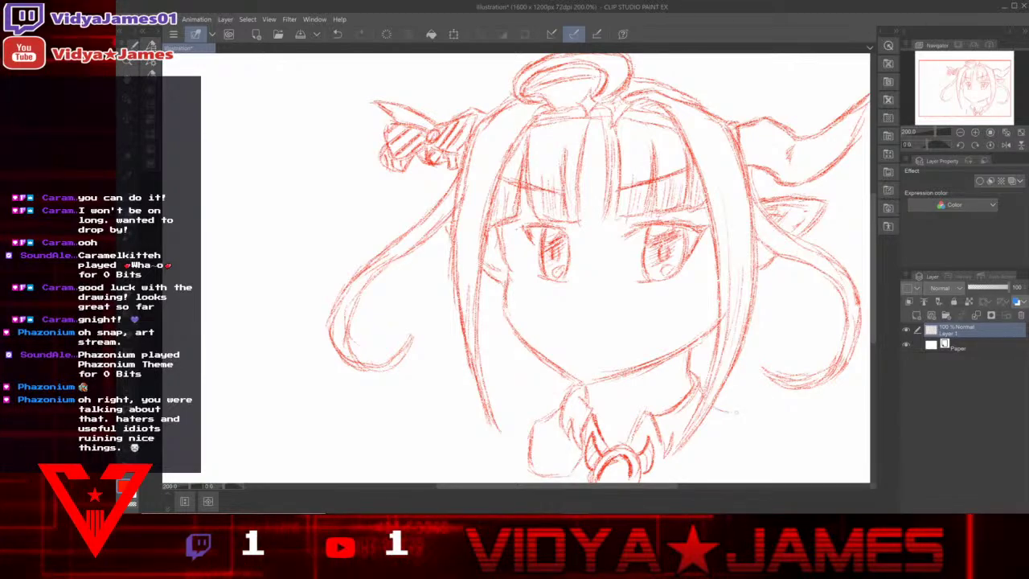
pyautogui.moveTo(725, 411)
pyautogui.mouseDown()
pyautogui.moveTo(734, 466)
pyautogui.moveTo(689, 472)
pyautogui.mouseUp()
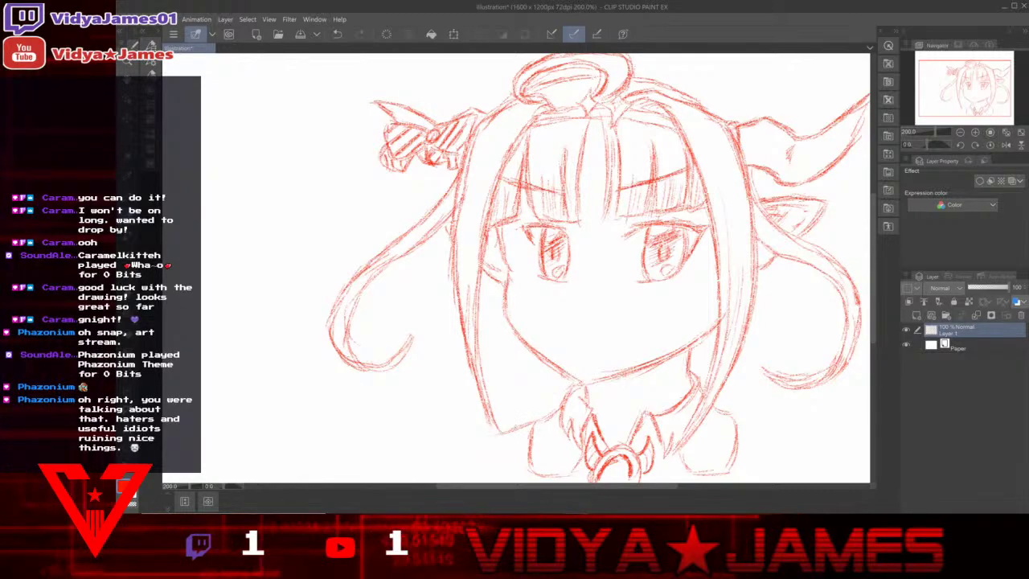
pyautogui.moveTo(563, 398); pyautogui.dragTo(438, 475)
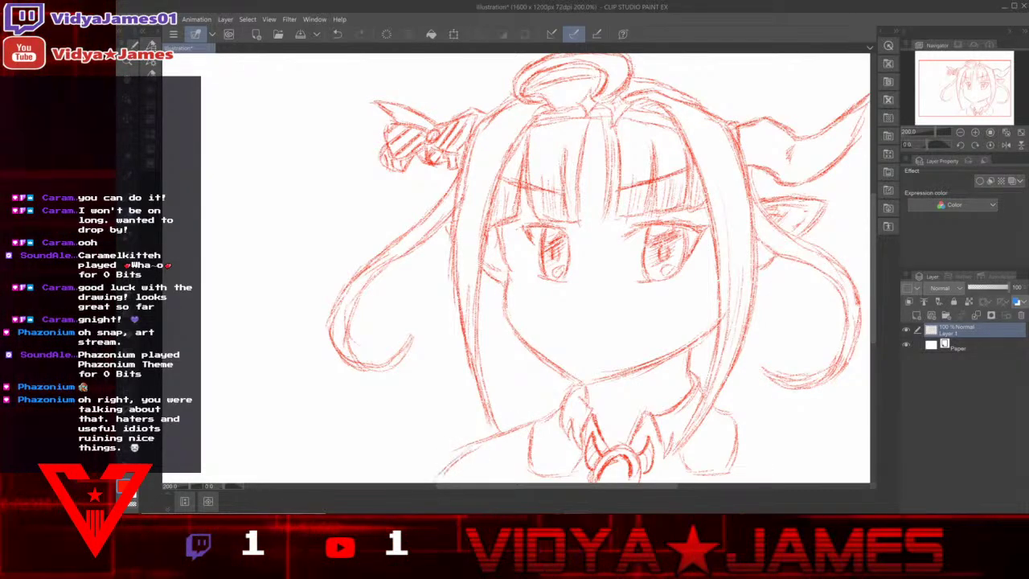
pyautogui.moveTo(499, 447); pyautogui.dragTo(432, 477)
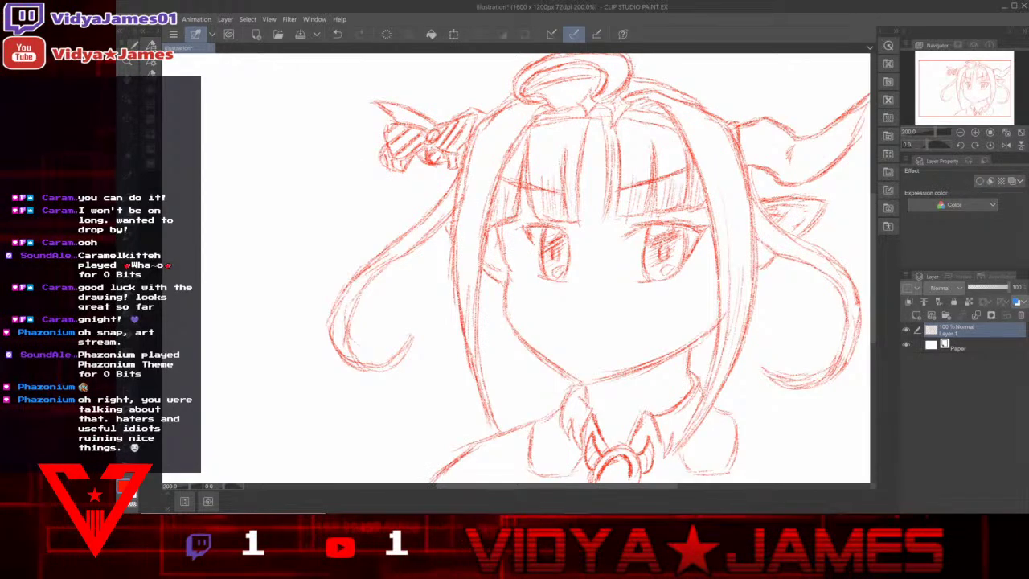
# Step: Sketch the sloping right shoulder, hatch both shoulders, and add loose hair strands falling behind them on each side
pyautogui.moveTo(728, 415)
pyautogui.mouseDown()
pyautogui.moveTo(771, 432)
pyautogui.moveTo(821, 478)
pyautogui.mouseUp()
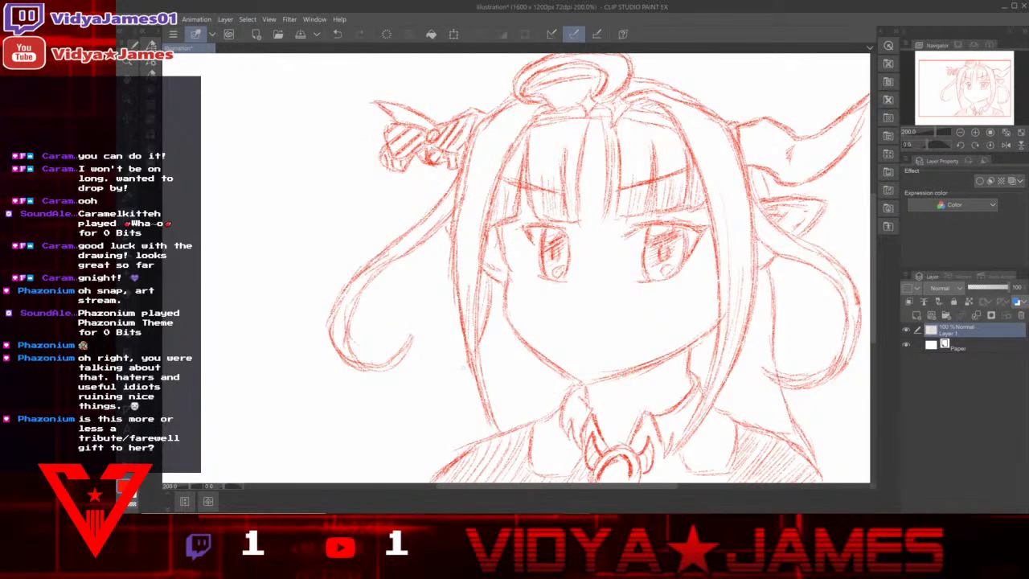
pyautogui.moveTo(446, 434); pyautogui.dragTo(402, 473)
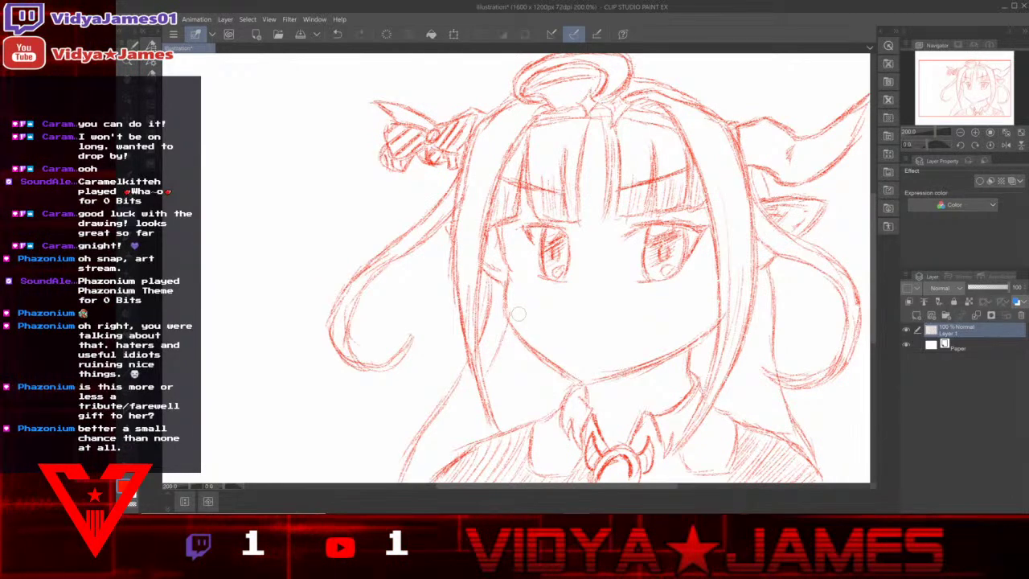
pyautogui.hotkey('ctrl', 'z')
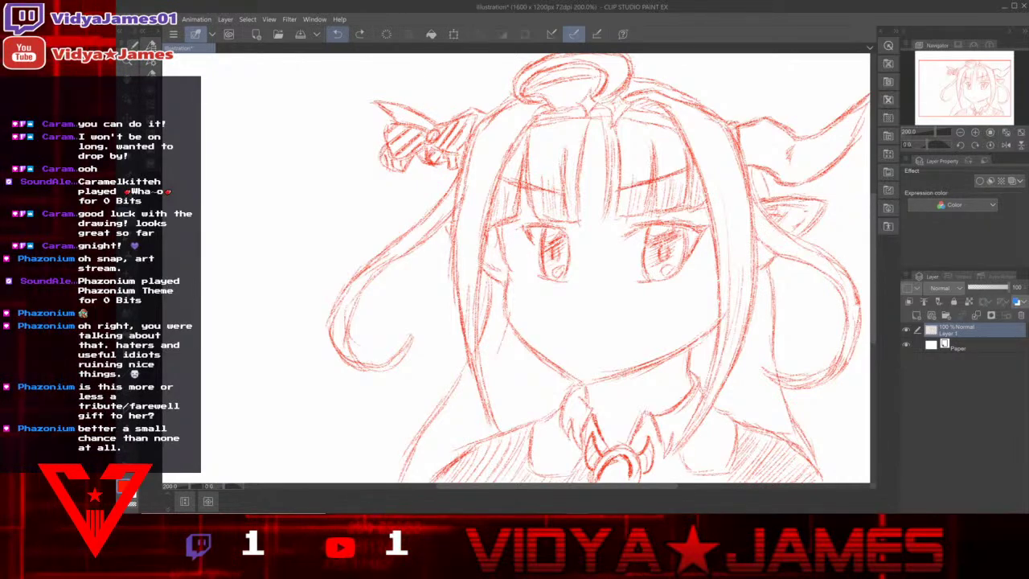
# Step: Darken the outlines of the long side locks, the shoulders, the right ear and the small stars on the hairband
pyautogui.hotkey('ctrl', 'y')
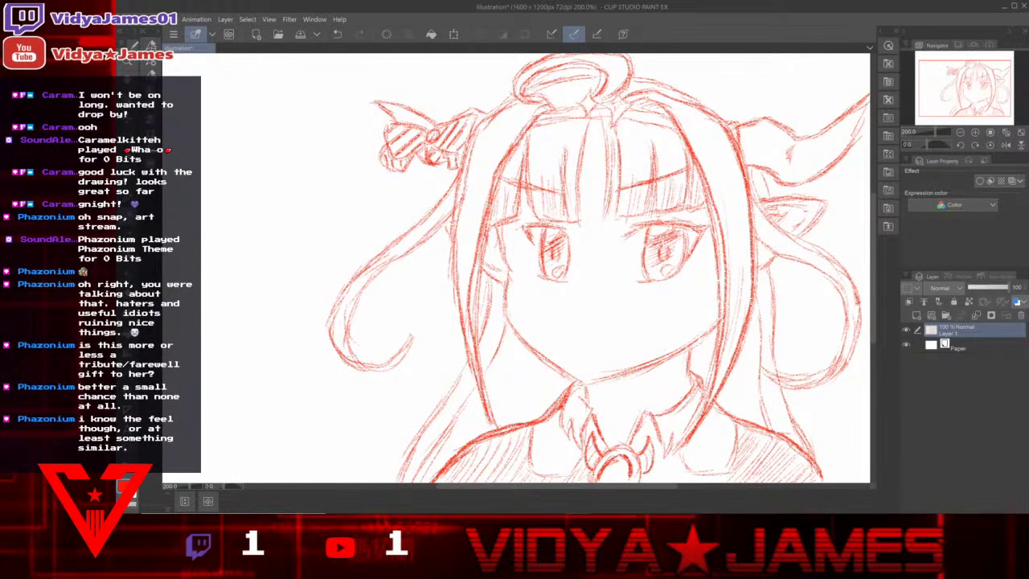
pyautogui.hotkey('ctrl', 'z')
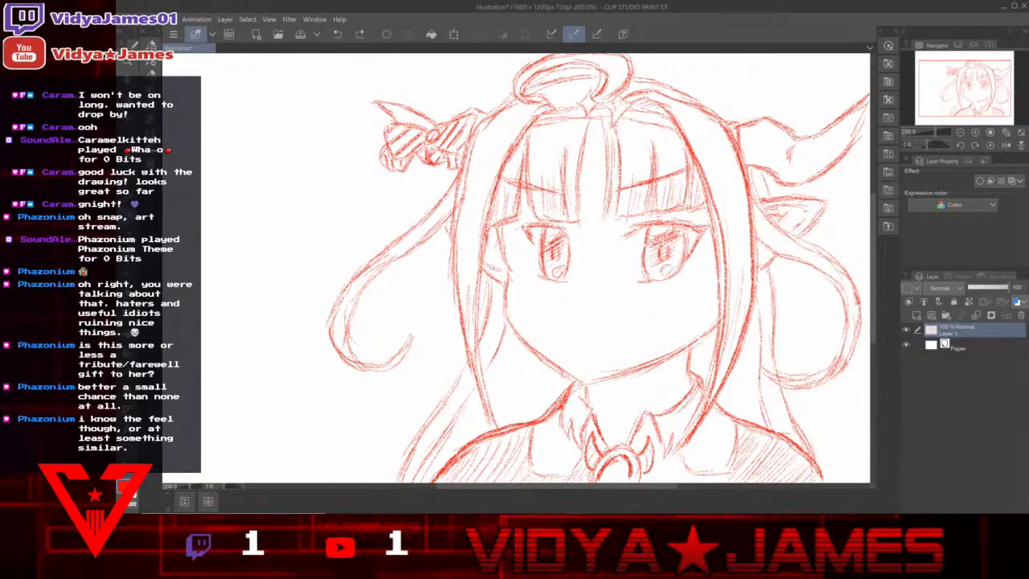
pyautogui.moveTo(472, 341); pyautogui.dragTo(498, 420)
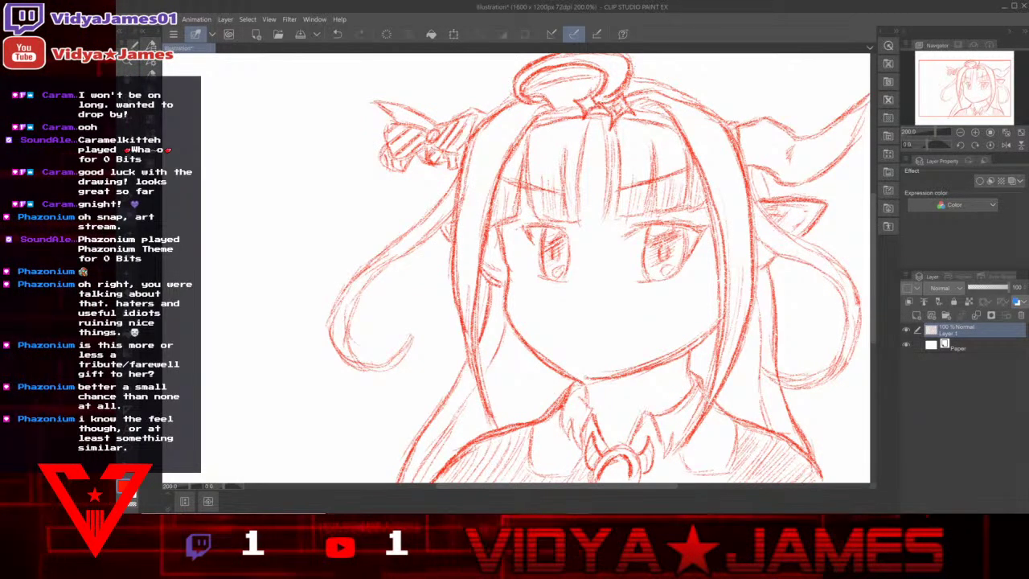
# Step: Erase the lower jawline and redraw it as a smooth, slightly higher chin between the side locks
pyautogui.moveTo(657, 366)
pyautogui.mouseDown()
pyautogui.moveTo(609, 376)
pyautogui.moveTo(549, 364)
pyautogui.mouseUp()
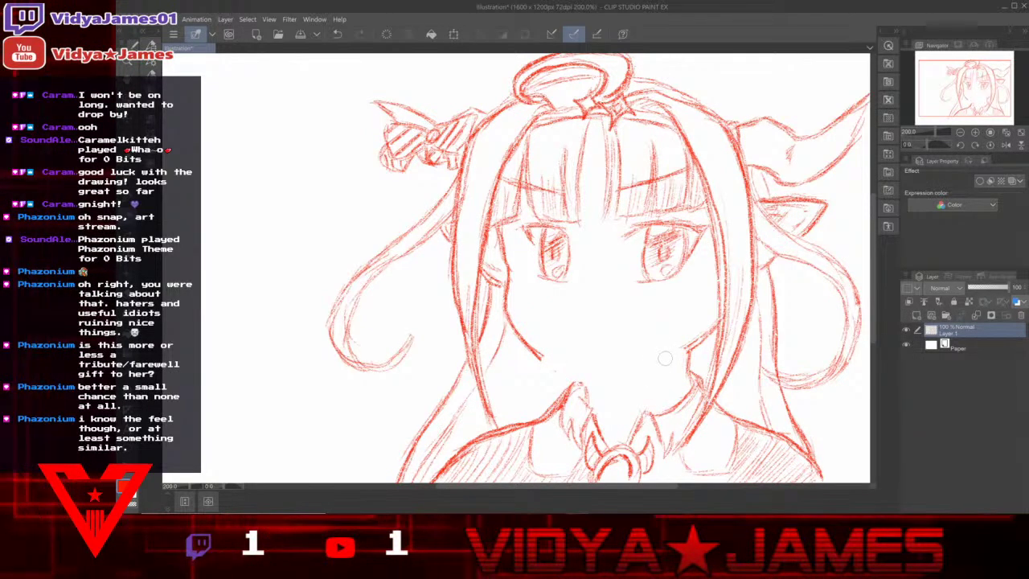
pyautogui.moveTo(658, 366); pyautogui.dragTo(623, 376)
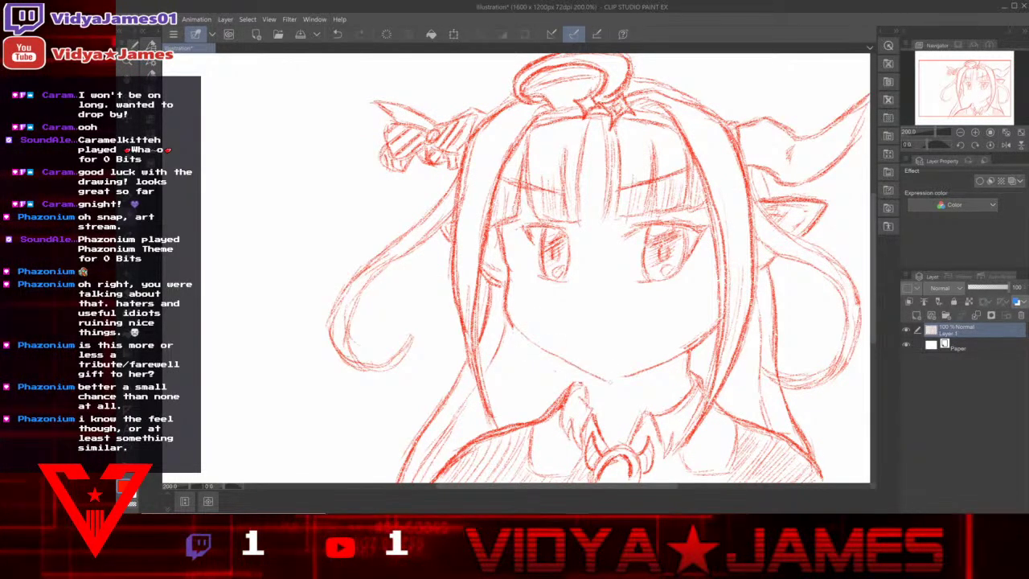
pyautogui.moveTo(512, 322); pyautogui.dragTo(607, 378)
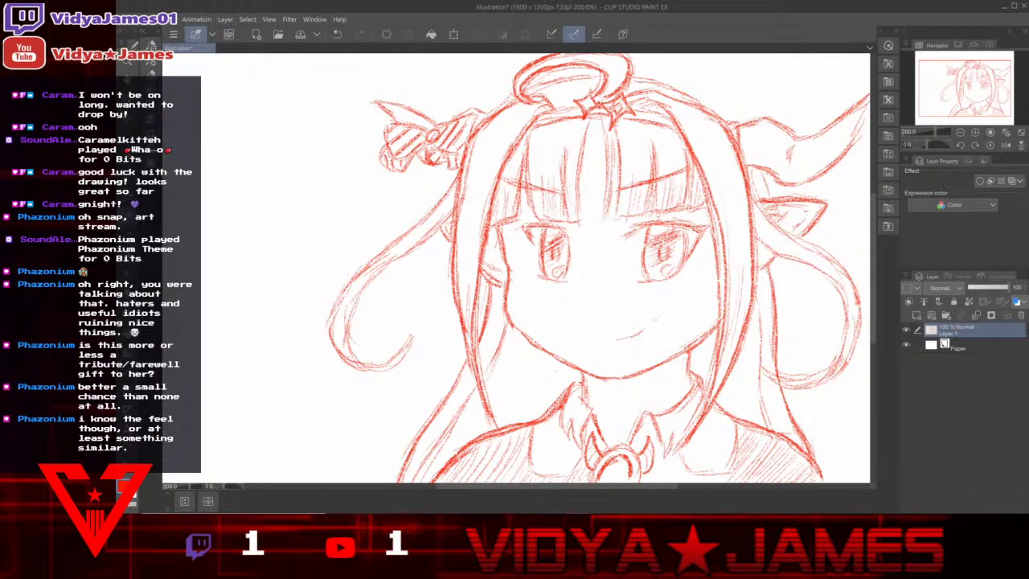
# Step: Sketch a smiling mouth above the chin, erase it, and redraw it as a smaller, simpler smile
pyautogui.moveTo(579, 328); pyautogui.dragTo(617, 336)
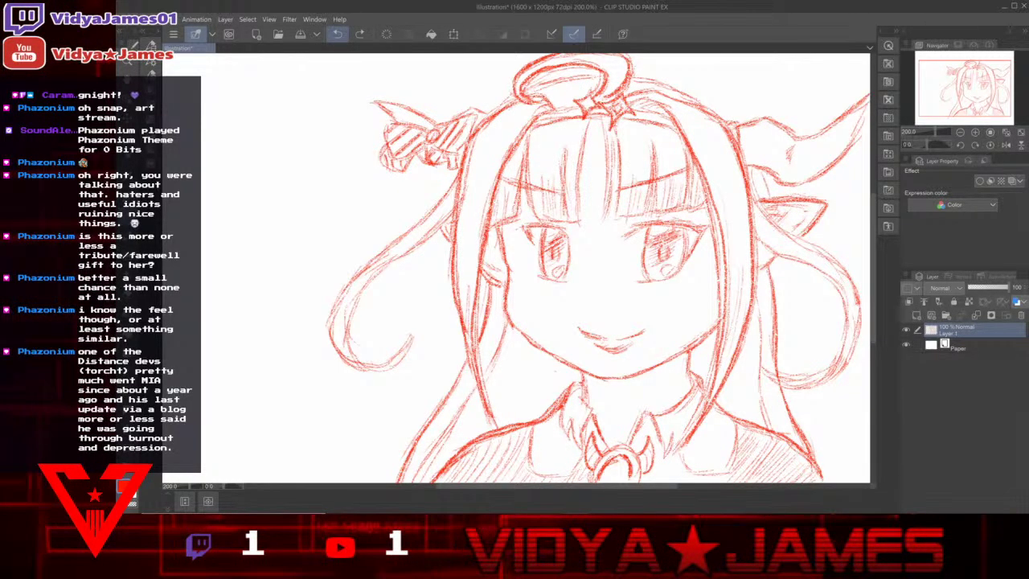
pyautogui.moveTo(630, 348)
pyautogui.mouseDown()
pyautogui.moveTo(594, 346)
pyautogui.moveTo(645, 341)
pyautogui.mouseUp()
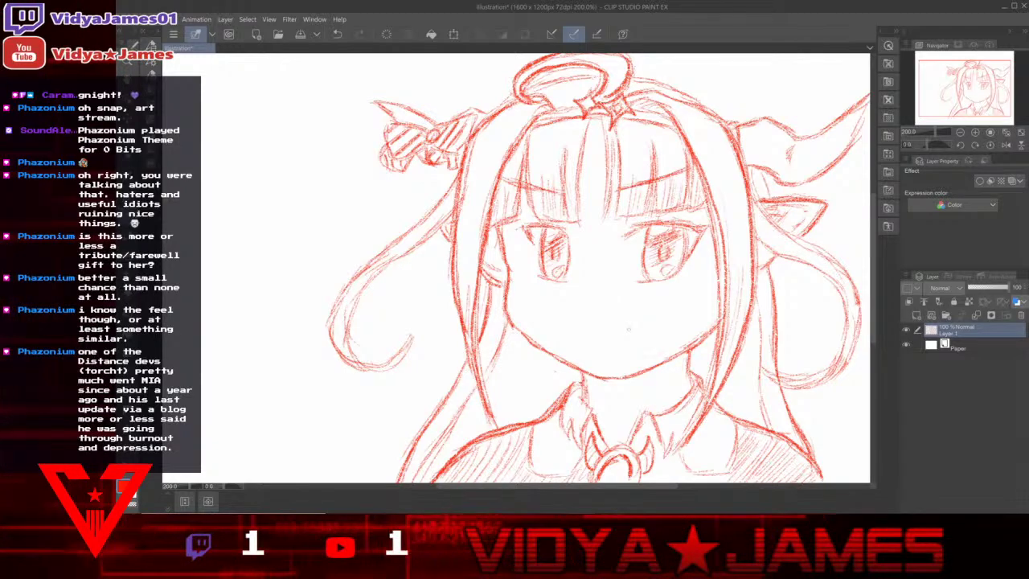
pyautogui.moveTo(605, 341)
pyautogui.mouseDown()
pyautogui.moveTo(635, 329)
pyautogui.moveTo(604, 340)
pyautogui.mouseUp()
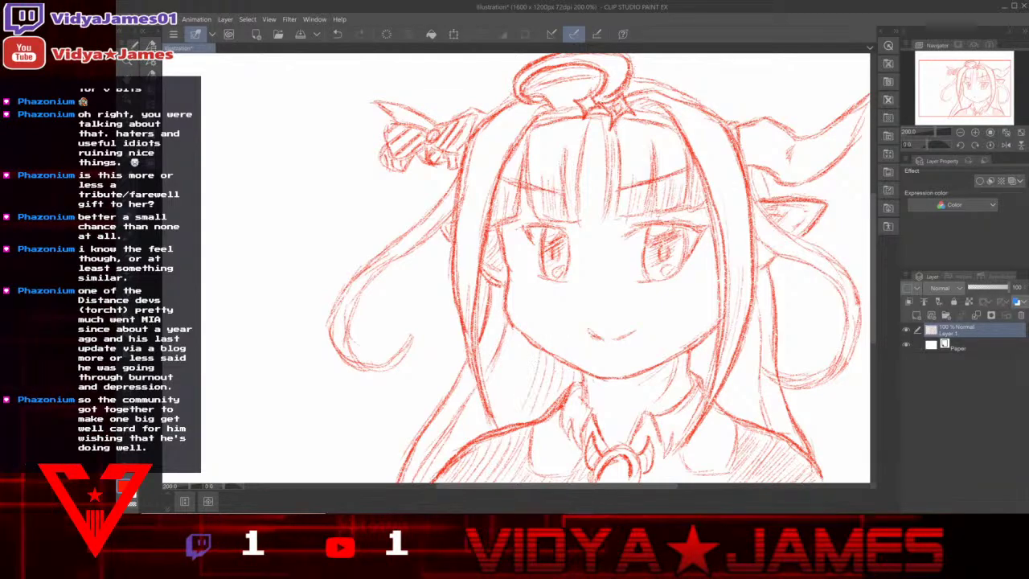
# Step: Shade the hair behind the neck and across the crown with strand lines, and hatch the large right horn
pyautogui.moveTo(524, 345)
pyautogui.mouseDown()
pyautogui.moveTo(500, 385)
pyautogui.moveTo(505, 366)
pyautogui.mouseUp()
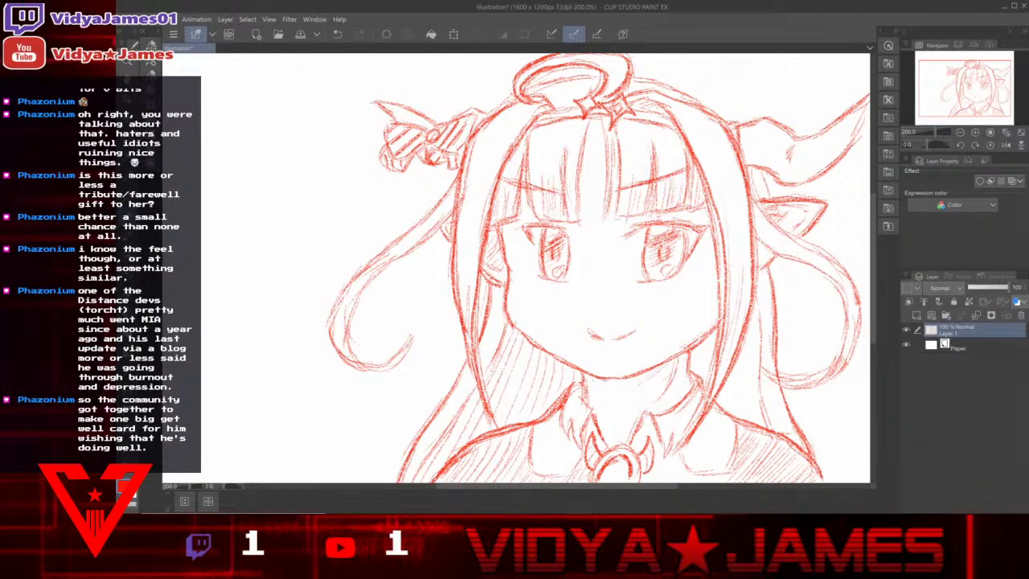
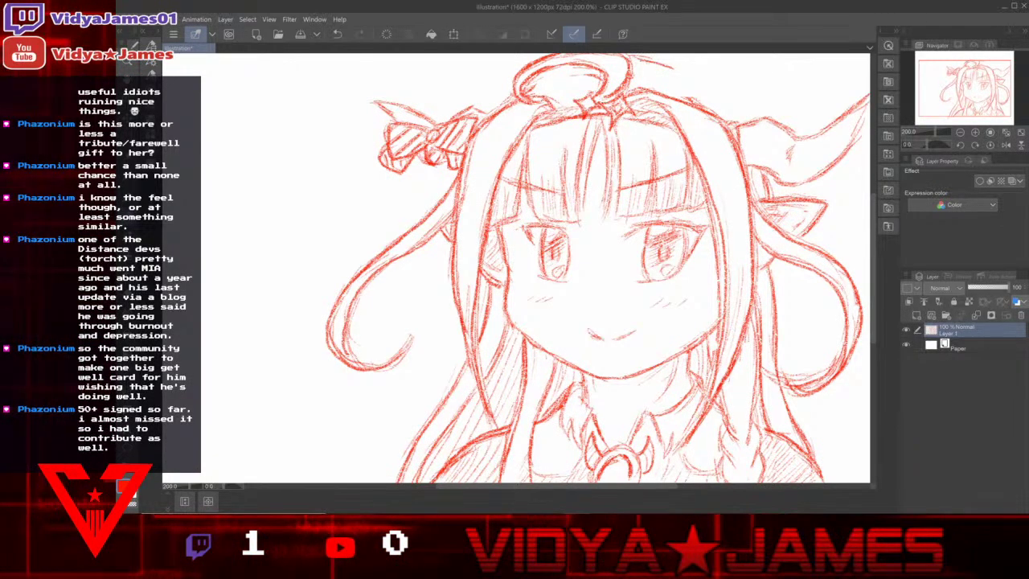
pyautogui.moveTo(643, 59); pyautogui.dragTo(685, 73)
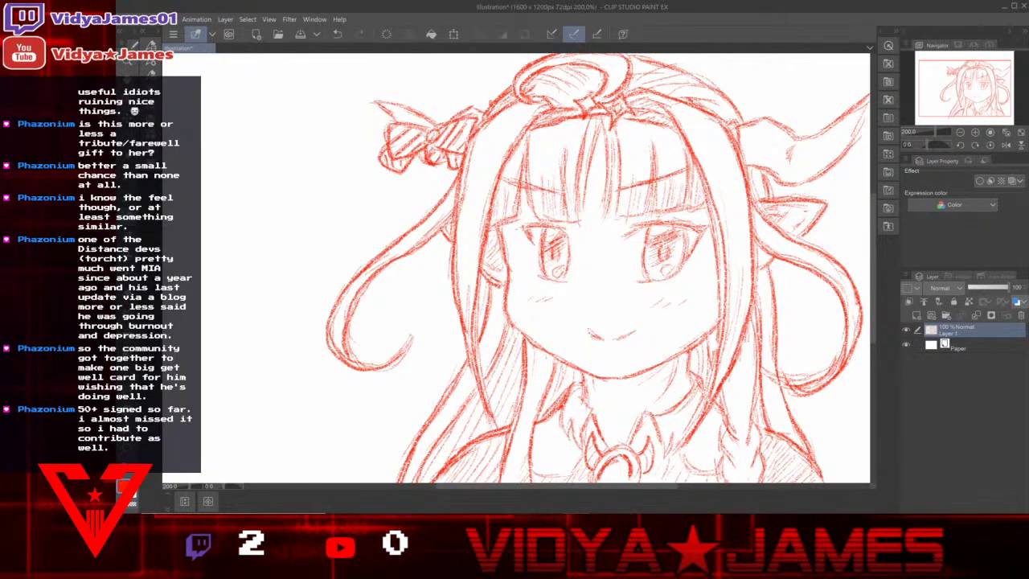
pyautogui.click(338, 34)
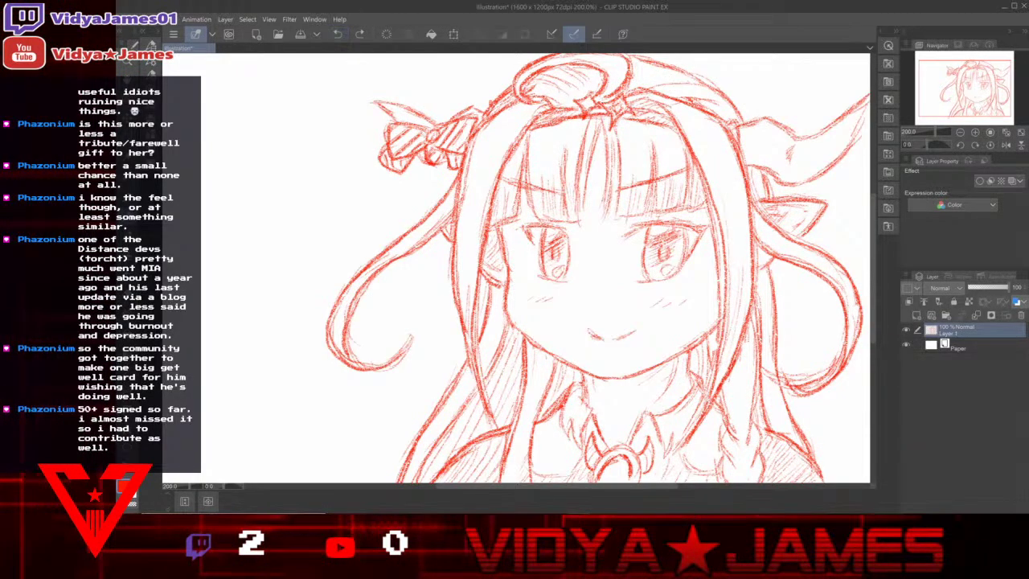
pyautogui.hotkey('ctrl', 'y')
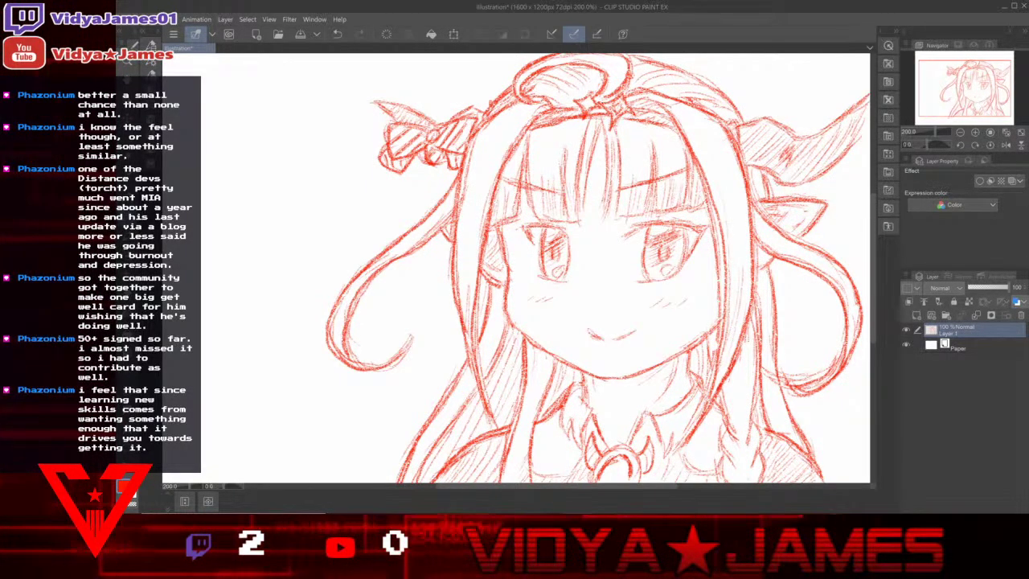
# Step: Check the whole bust at 100% and 200% zoom, and settle on a 150% view of the canvas
pyautogui.scroll(5, 515, 266)
pyautogui.scroll(-2, 535, 358)
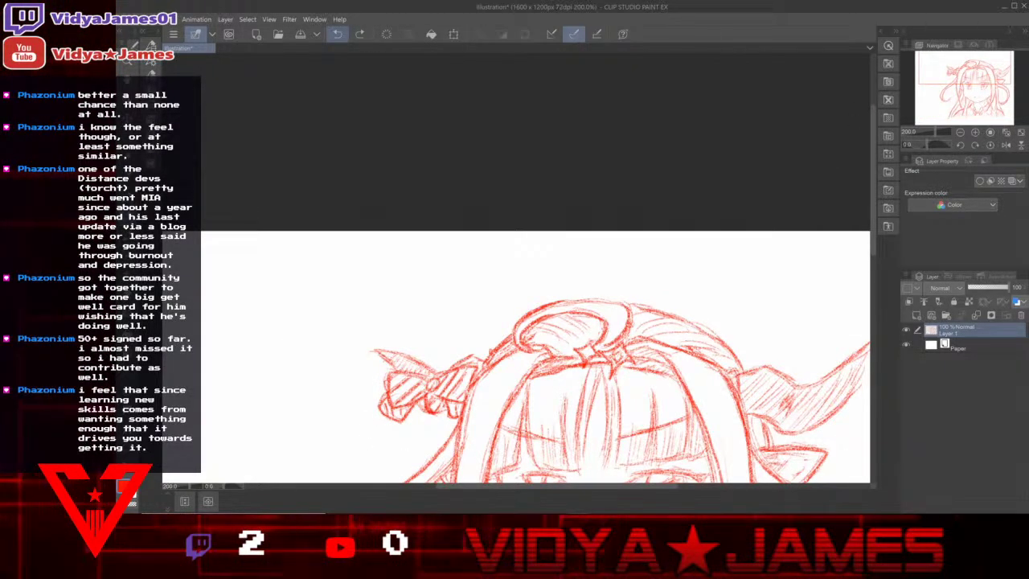
pyautogui.click(269, 18)
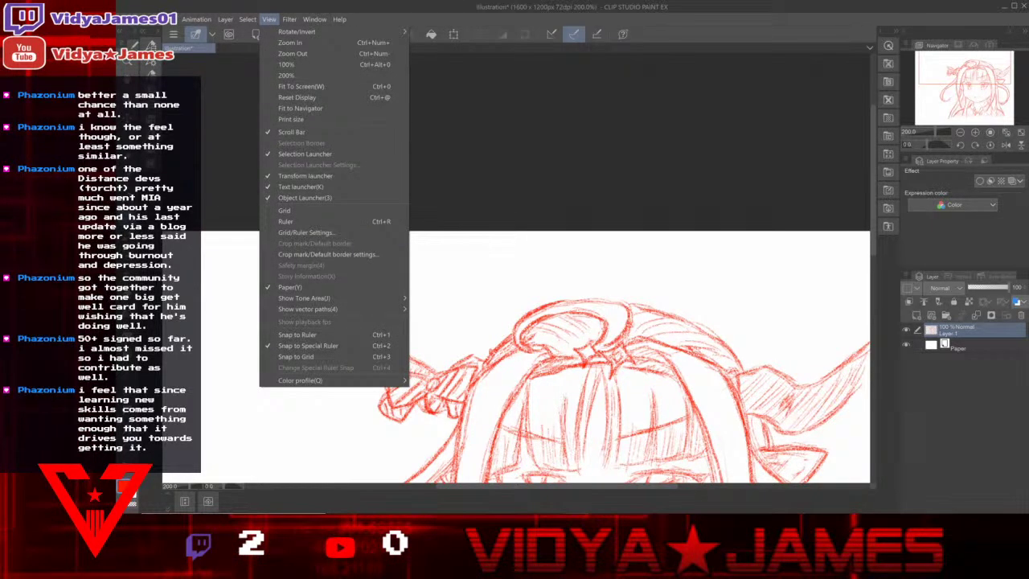
pyautogui.click(286, 64)
pyautogui.click(269, 18)
pyautogui.click(298, 95)
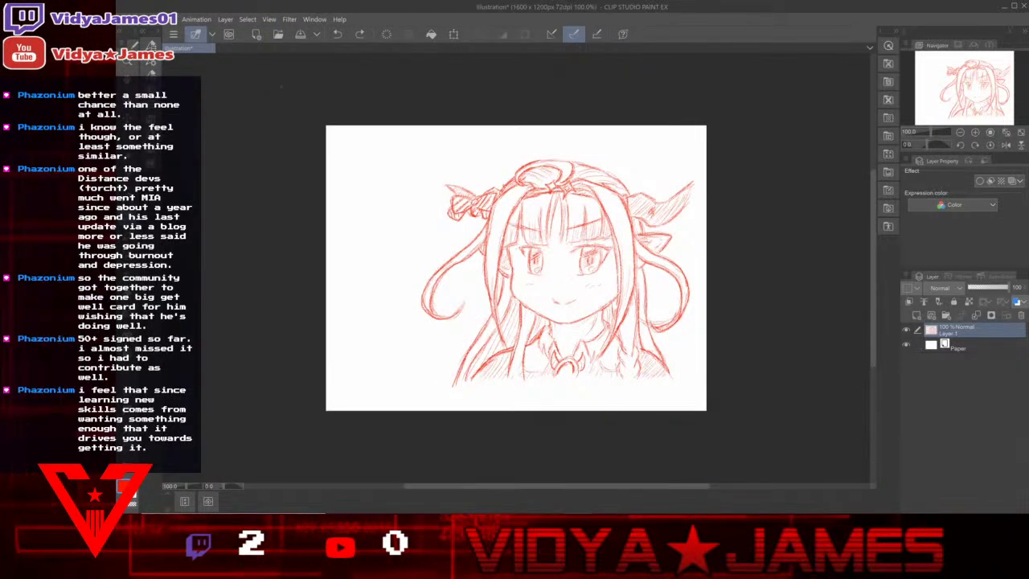
pyautogui.click(268, 18)
pyautogui.click(286, 64)
pyautogui.click(268, 18)
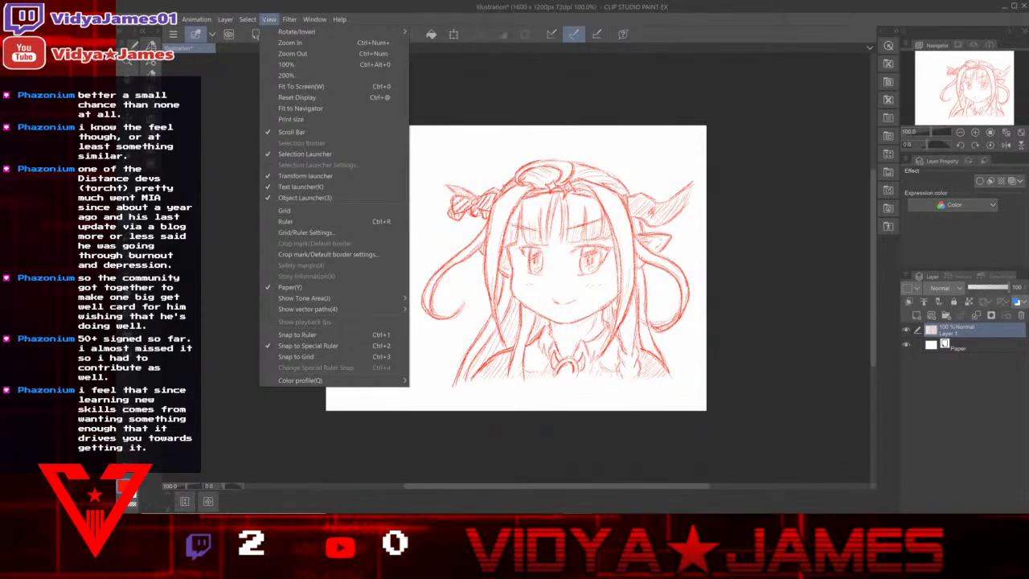
pyautogui.click(278, 75)
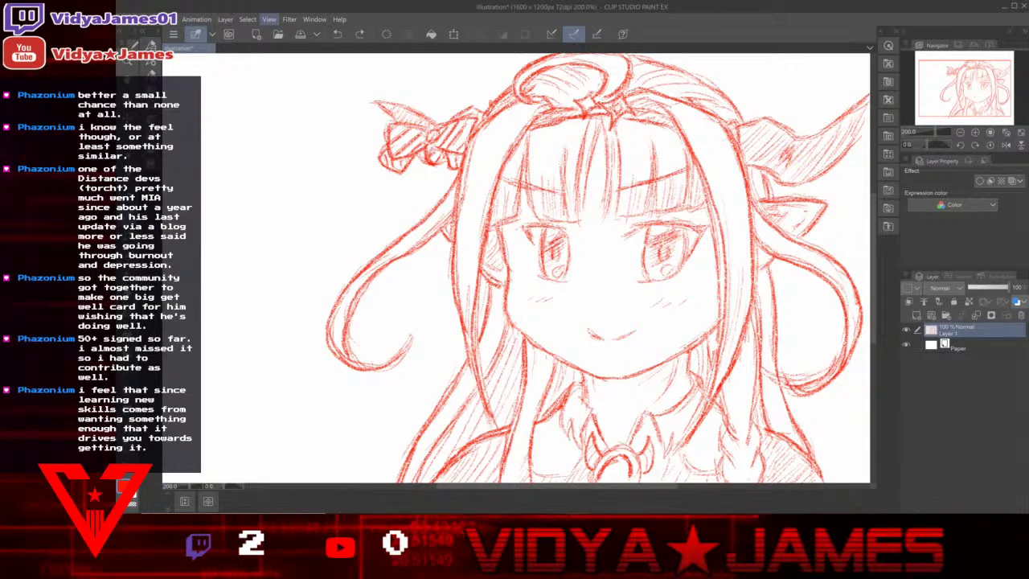
pyautogui.click(268, 19)
pyautogui.click(284, 55)
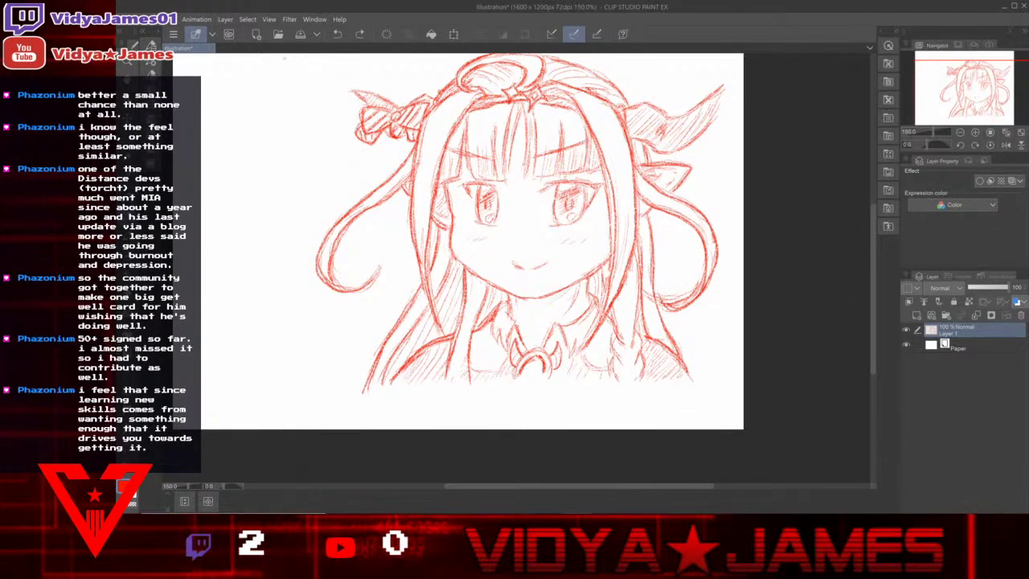
# Step: Complete the oval brooch with two small prongs underneath, and extend the arms and chest lines below the collar
pyautogui.moveTo(519, 373); pyautogui.dragTo(526, 395)
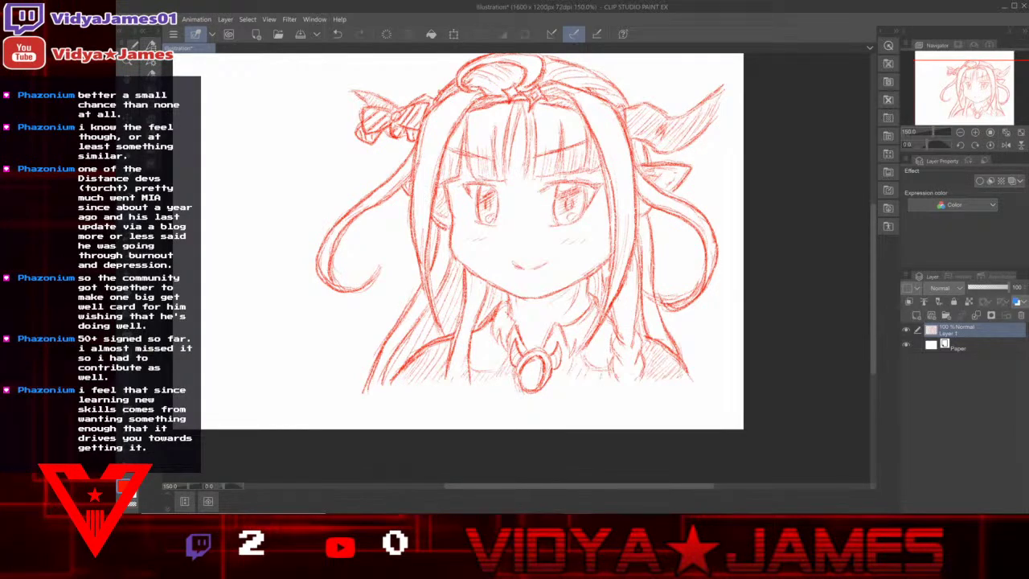
pyautogui.moveTo(521, 391); pyautogui.dragTo(536, 402)
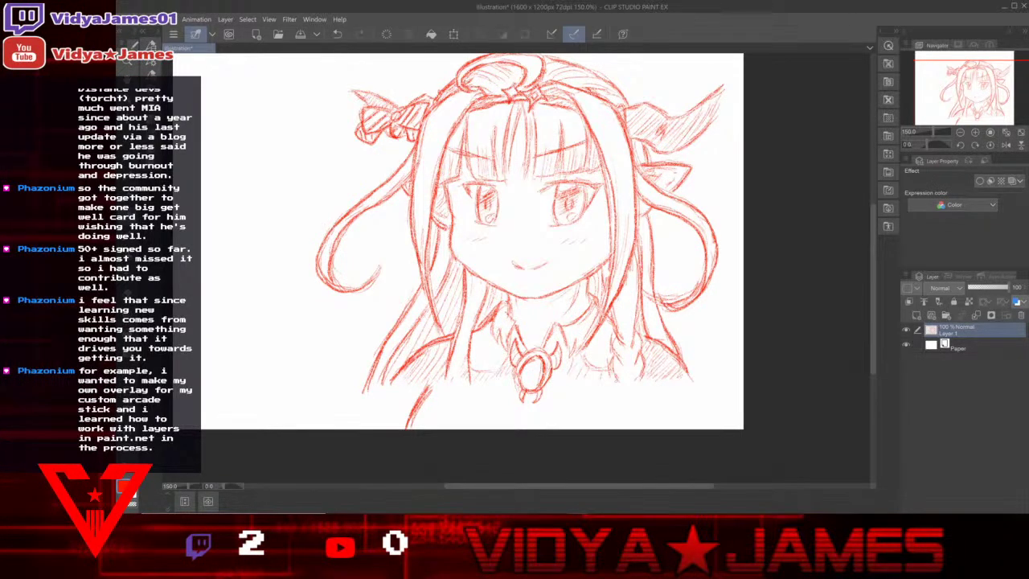
pyautogui.moveTo(636, 384); pyautogui.dragTo(647, 422)
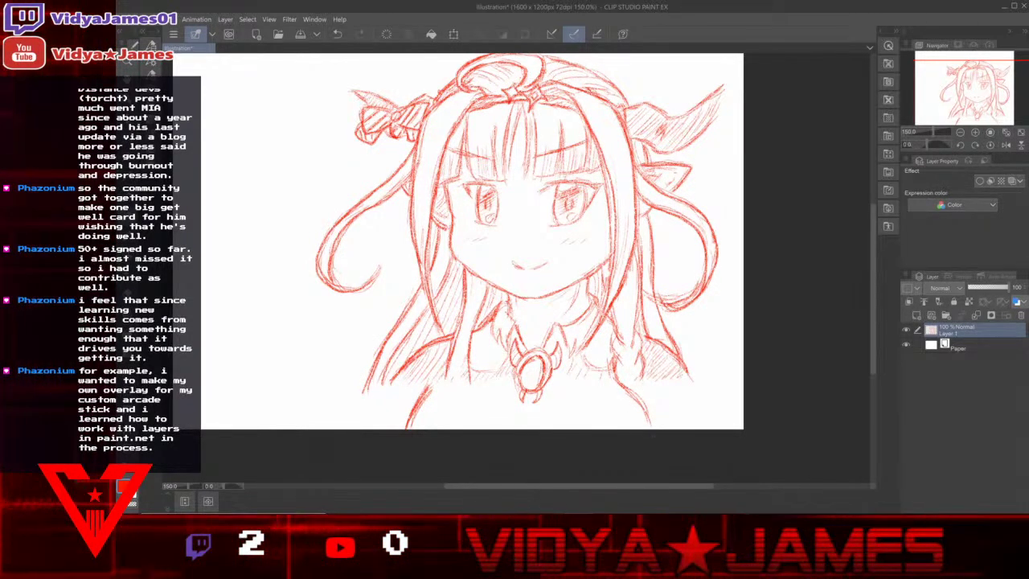
pyautogui.moveTo(615, 366); pyautogui.dragTo(633, 393)
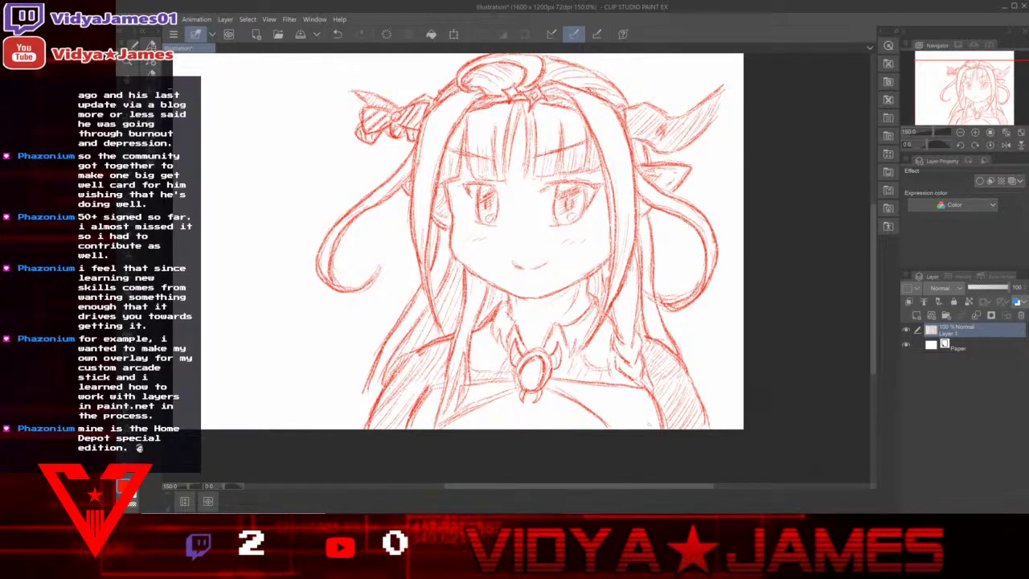
# Step: Extend the left back hair to the canvas edge, draw a centre line below the brooch, and add rounded petals beside it
pyautogui.moveTo(367, 383)
pyautogui.mouseDown()
pyautogui.moveTo(354, 427)
pyautogui.moveTo(363, 428)
pyautogui.mouseUp()
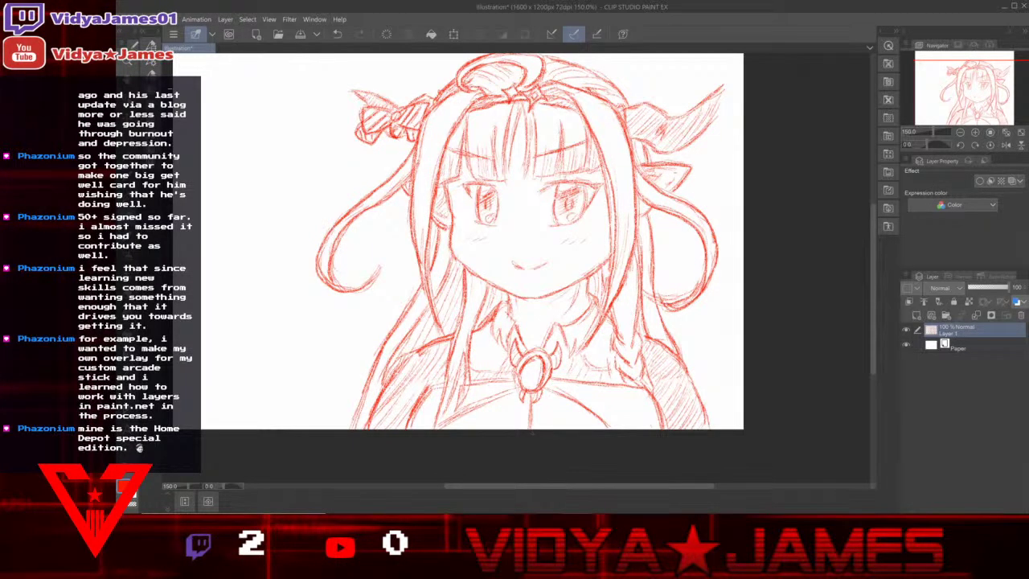
pyautogui.hotkey('ctrl', 'z')
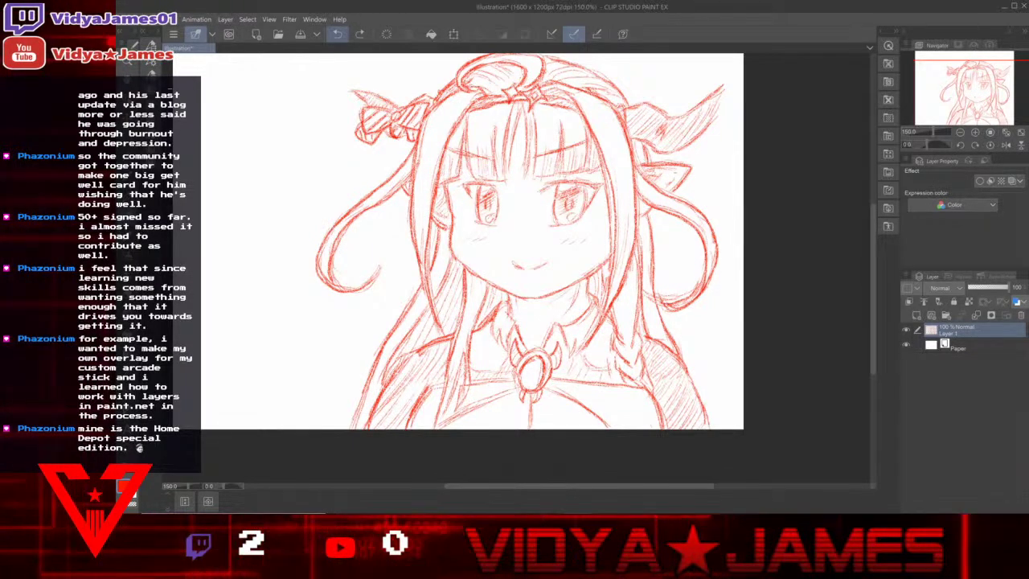
pyautogui.hotkey('ctrl', 'y')
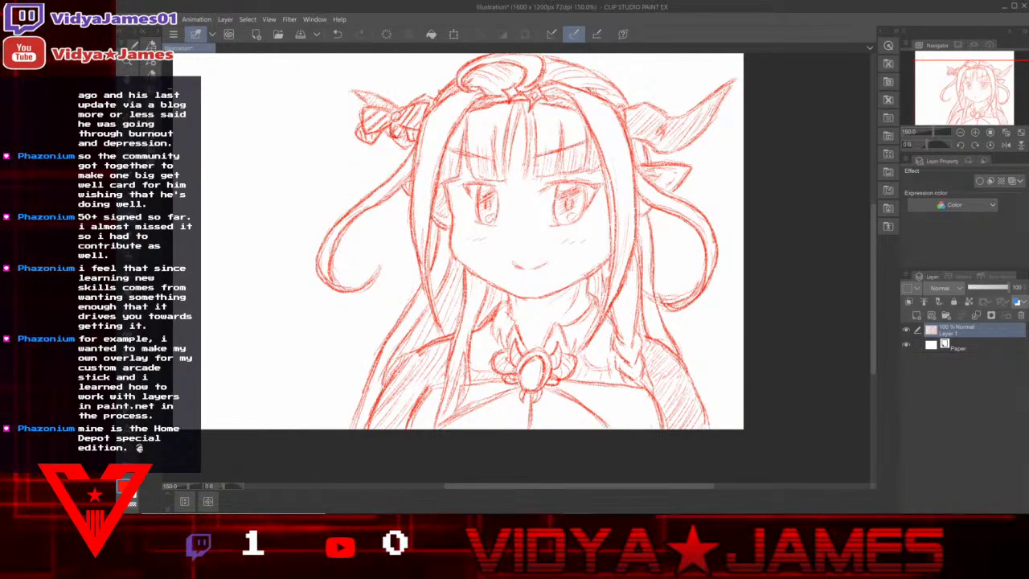
# Step: Sign the sketch with the artist's initials and a star beside the left back hair, and date it 7.1.21 underneath
pyautogui.moveTo(326, 353); pyautogui.dragTo(336, 352)
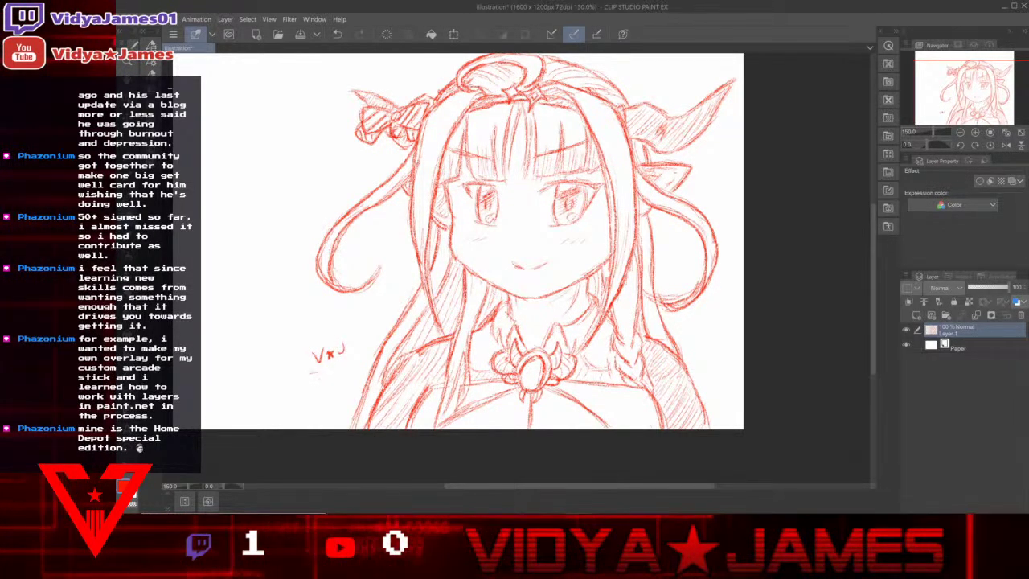
pyautogui.moveTo(312, 371); pyautogui.dragTo(330, 379)
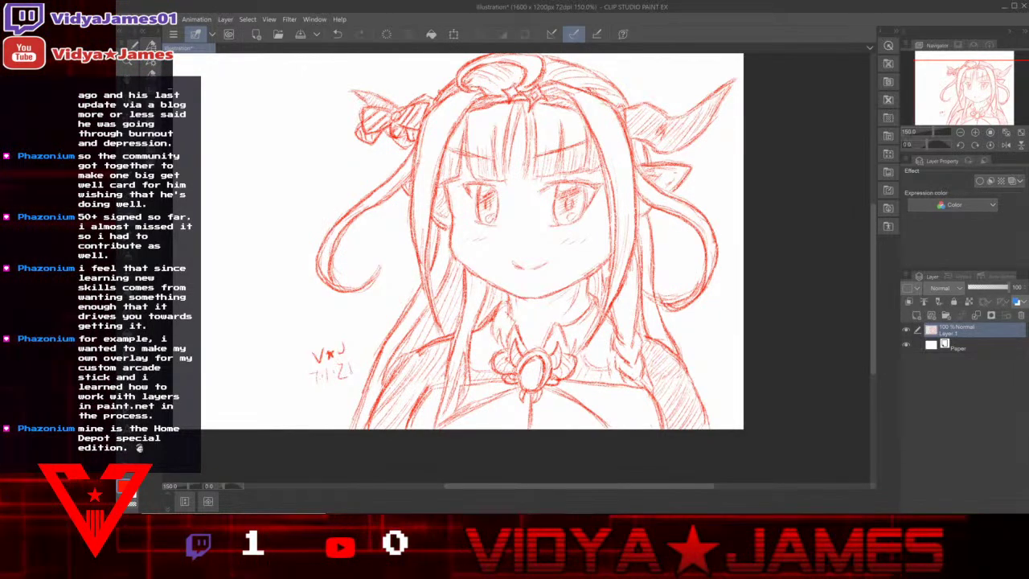
# Step: Hand-letter "Thank you, Coco!" in thick red strokes in the empty space beside the character, with a heart underneath
pyautogui.moveTo(203, 102)
pyautogui.mouseDown()
pyautogui.moveTo(230, 88)
pyautogui.moveTo(241, 148)
pyautogui.moveTo(284, 146)
pyautogui.mouseUp()
pyautogui.moveTo(291, 98); pyautogui.dragTo(289, 147)
pyautogui.moveTo(312, 121); pyautogui.dragTo(319, 148)
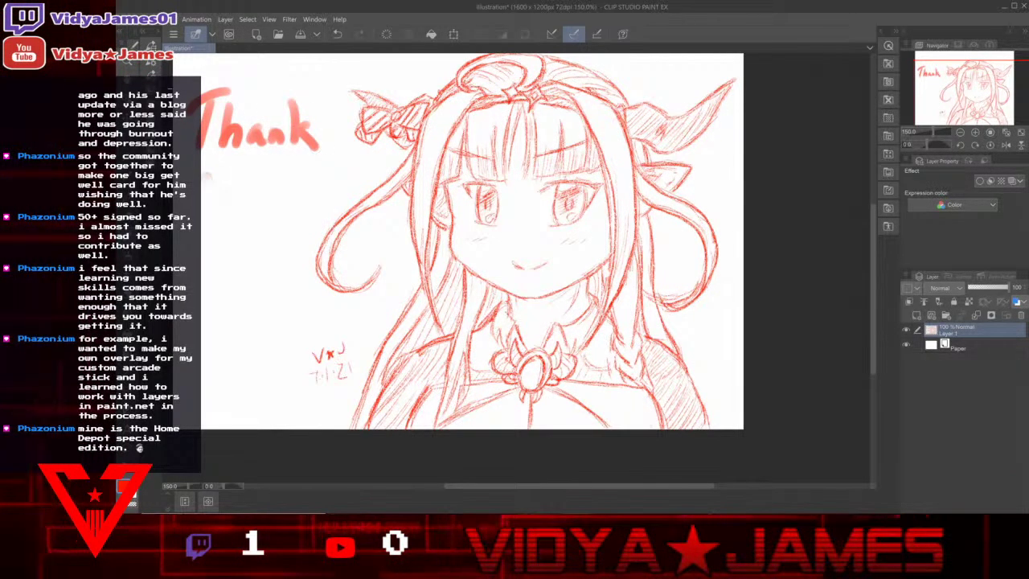
pyautogui.moveTo(204, 177)
pyautogui.mouseDown()
pyautogui.moveTo(236, 177)
pyautogui.moveTo(246, 195)
pyautogui.moveTo(266, 184)
pyautogui.moveTo(269, 219)
pyautogui.mouseUp()
pyautogui.moveTo(211, 238)
pyautogui.mouseDown()
pyautogui.moveTo(206, 275)
pyautogui.moveTo(223, 263)
pyautogui.mouseUp()
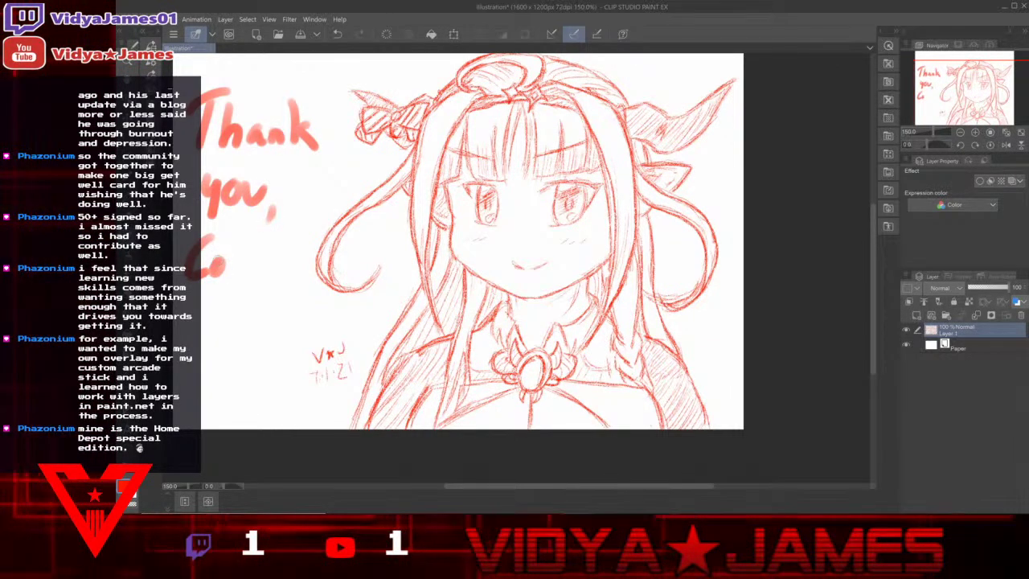
pyautogui.moveTo(297, 218); pyautogui.dragTo(290, 255)
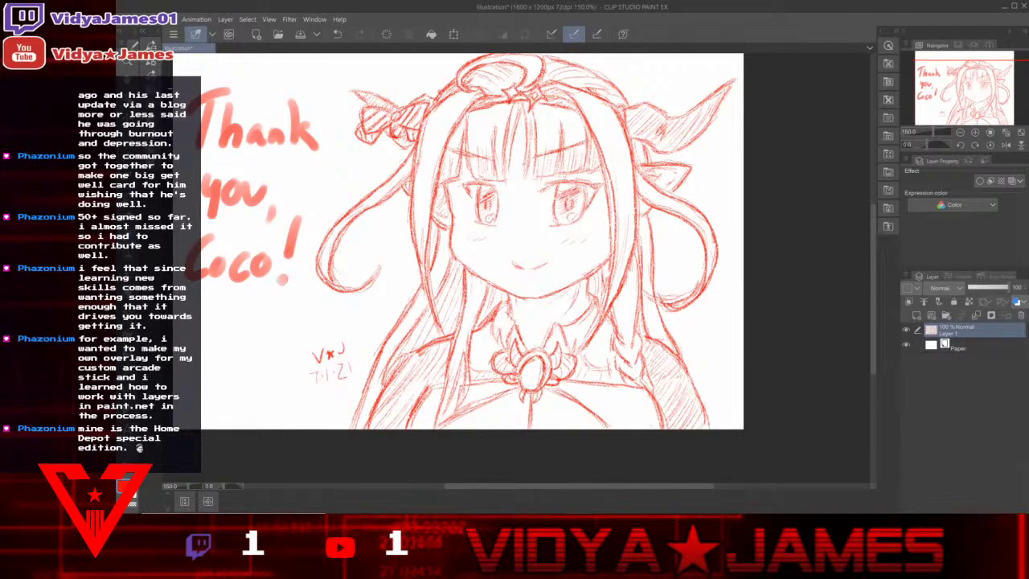
pyautogui.moveTo(229, 315); pyautogui.dragTo(237, 346)
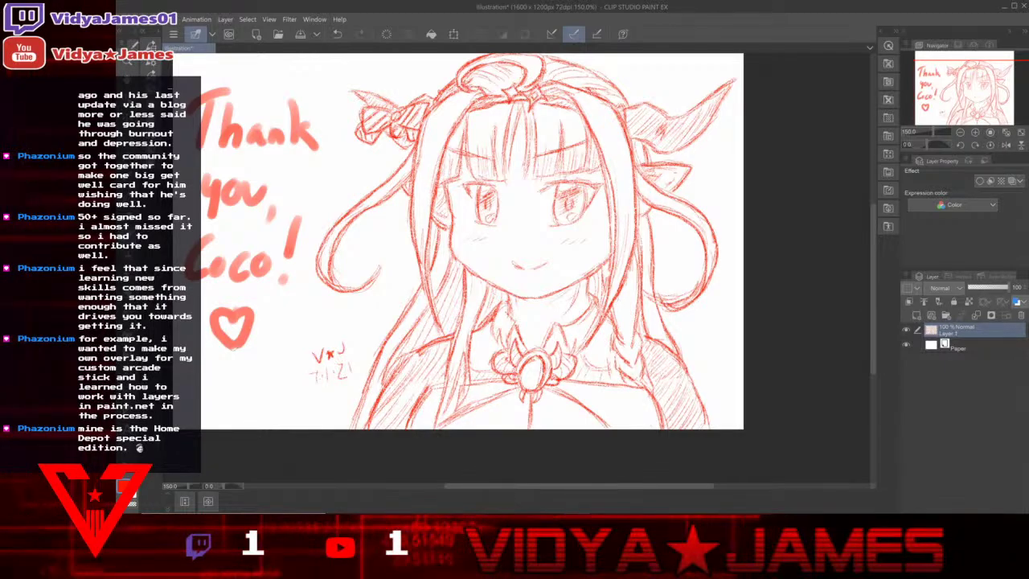
pyautogui.moveTo(450, 487); pyautogui.dragTo(400, 489)
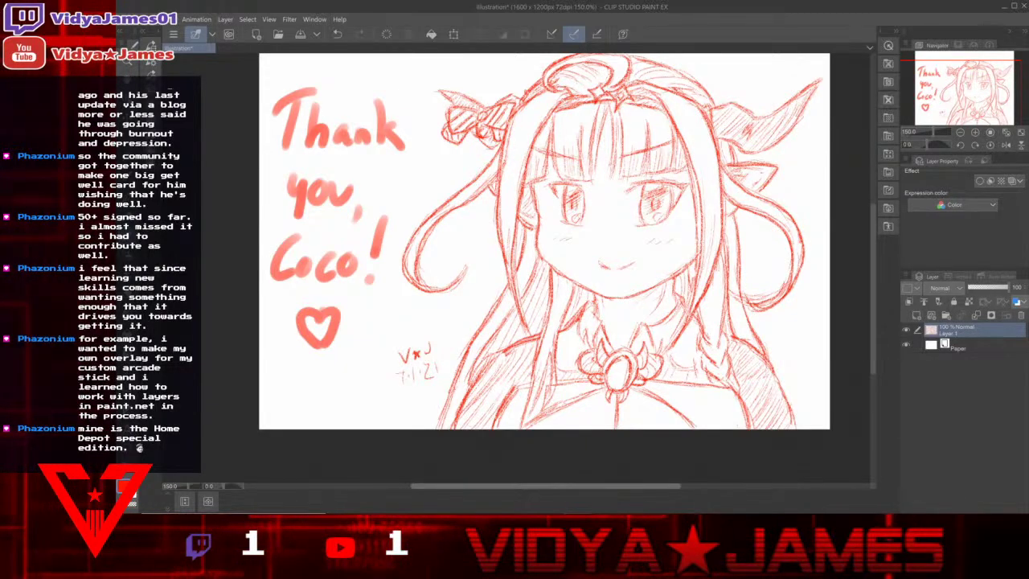
pyautogui.click(126, 20)
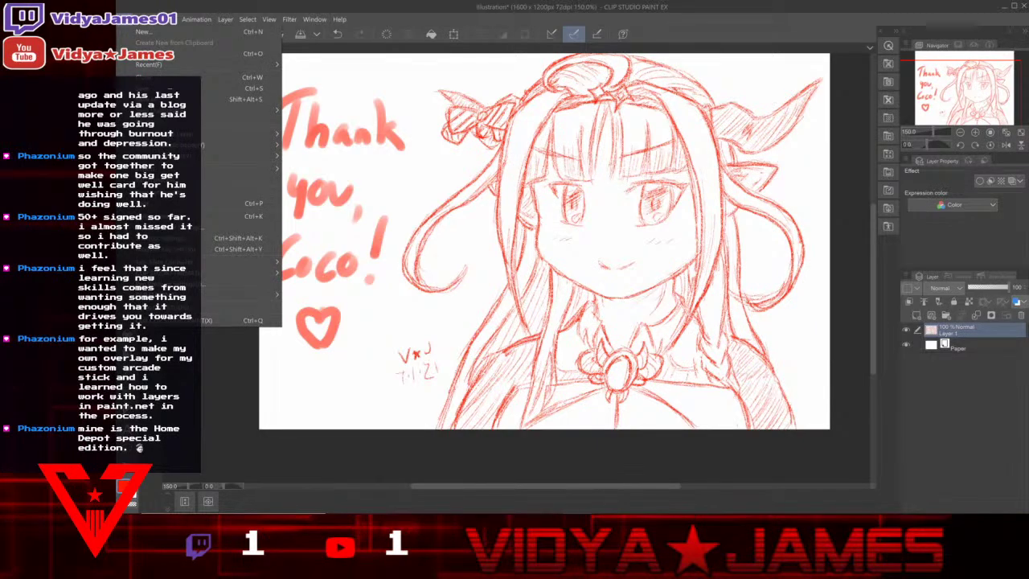
pyautogui.hotkey('ctrl', 's')
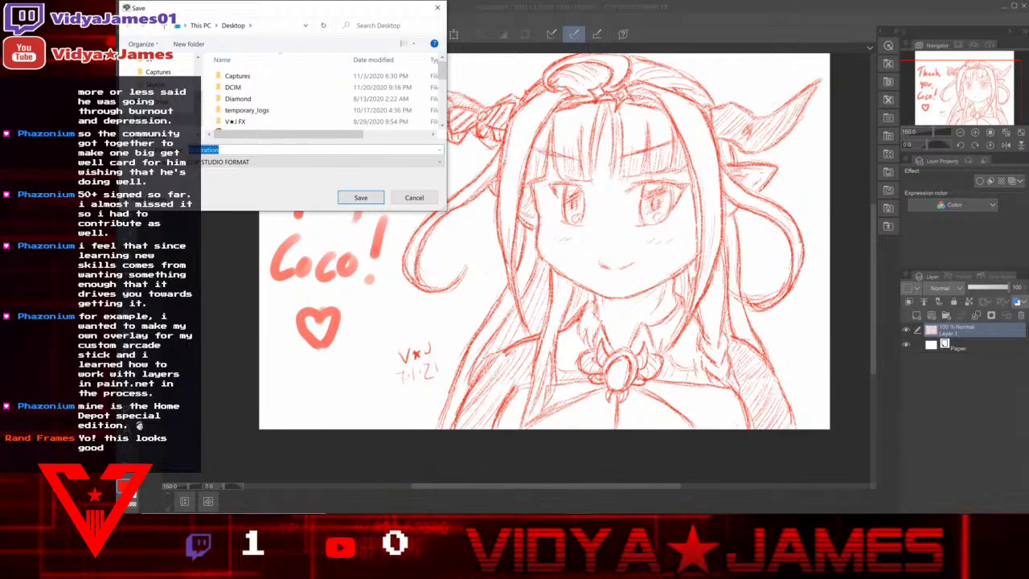
pyautogui.click(413, 198)
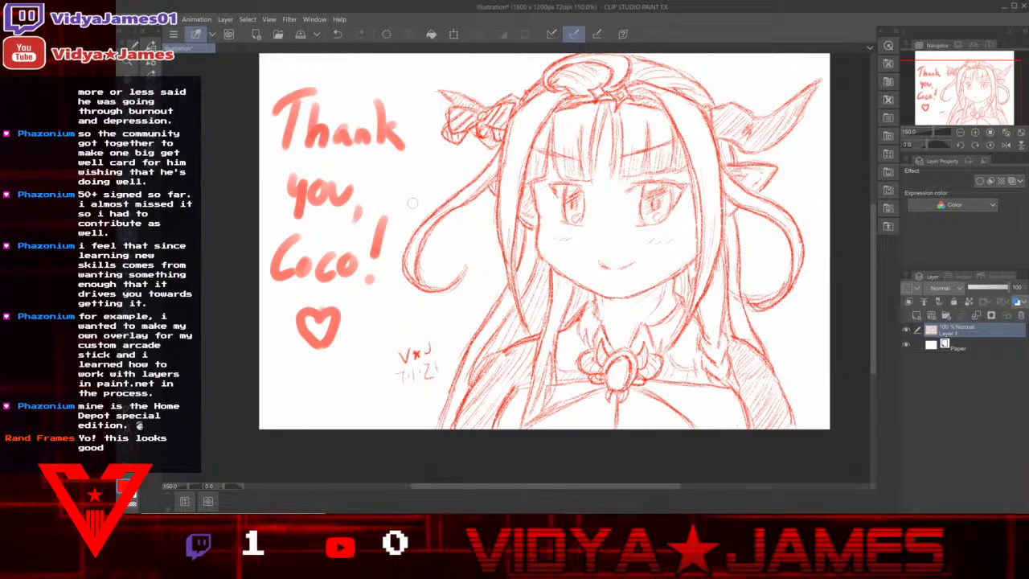